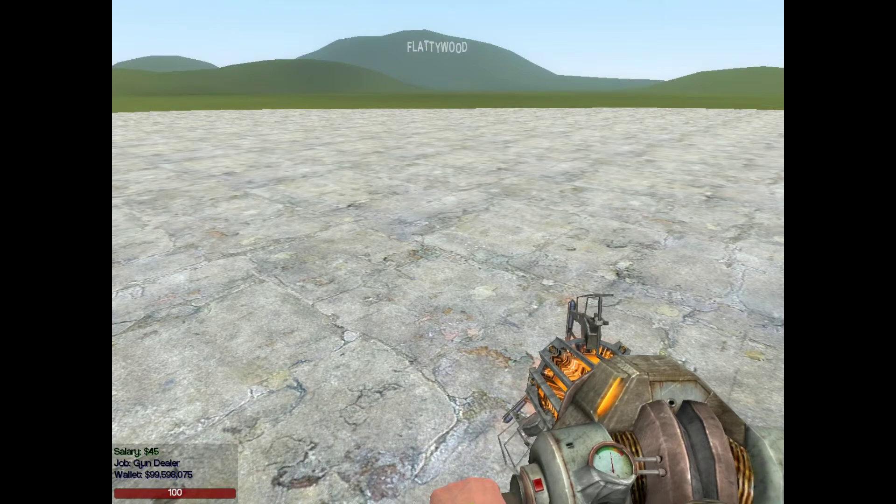
- Buy a pump shotgun shipment from the gun dealer's shipments and walk up to the spawned crate
key(q)
click(148, 35)
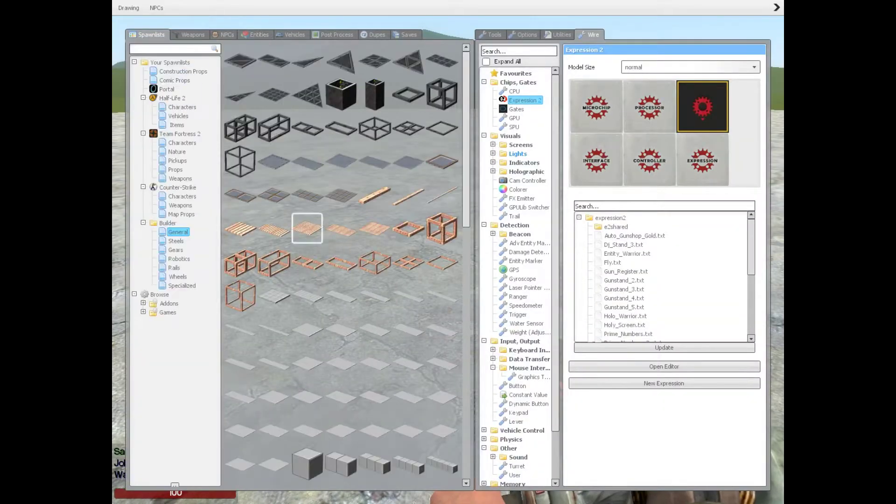
key(F4)
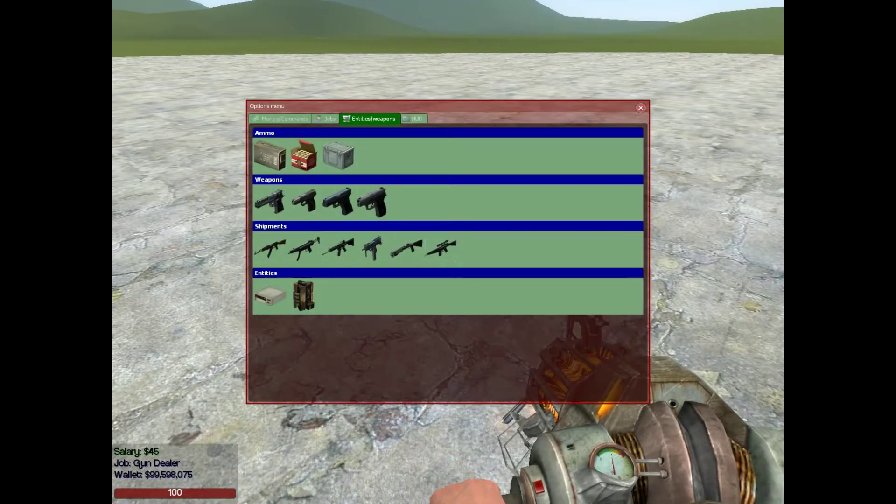
click(406, 248)
key(F4)
key(a)
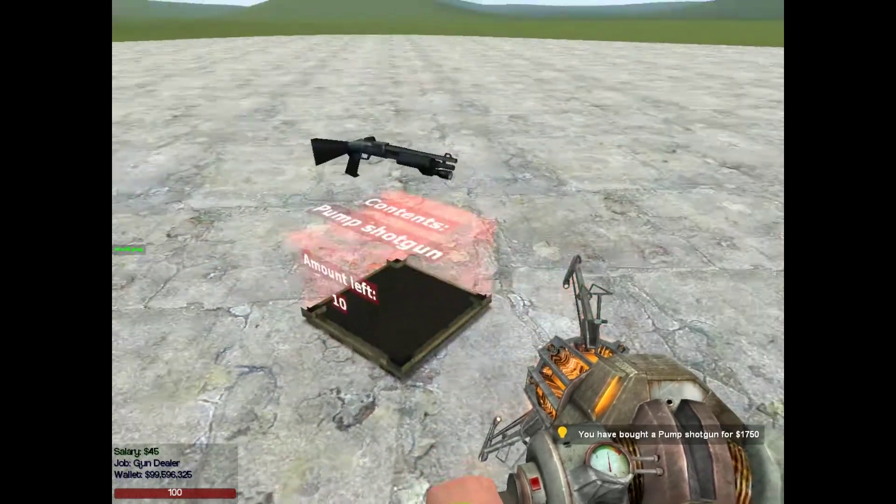
key(w)
key(ctrl)
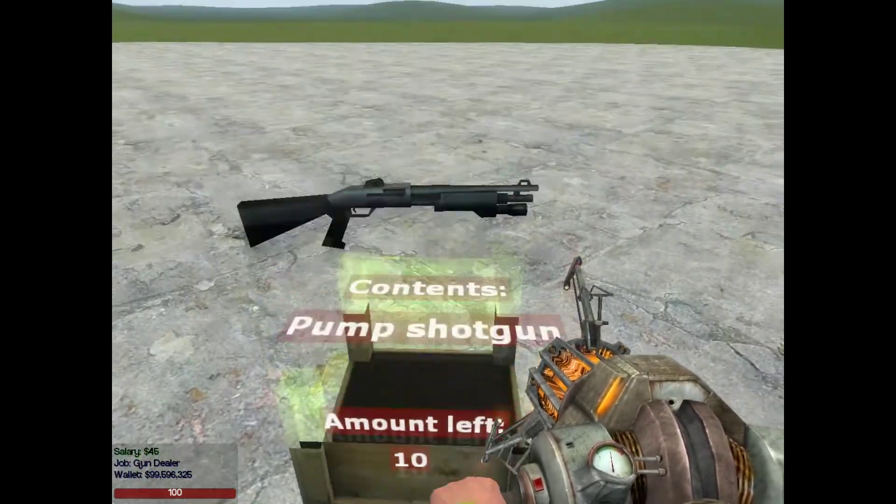
- Take one pump shotgun out of the shipment crate and view the crate from close and farther away
key(s)
key(1)
click(448, 252)
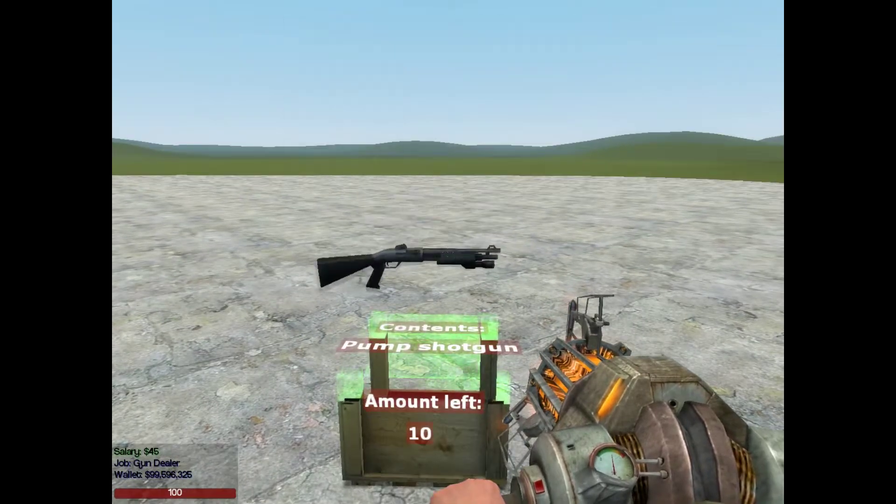
key(1)
key(1)
click(448, 252)
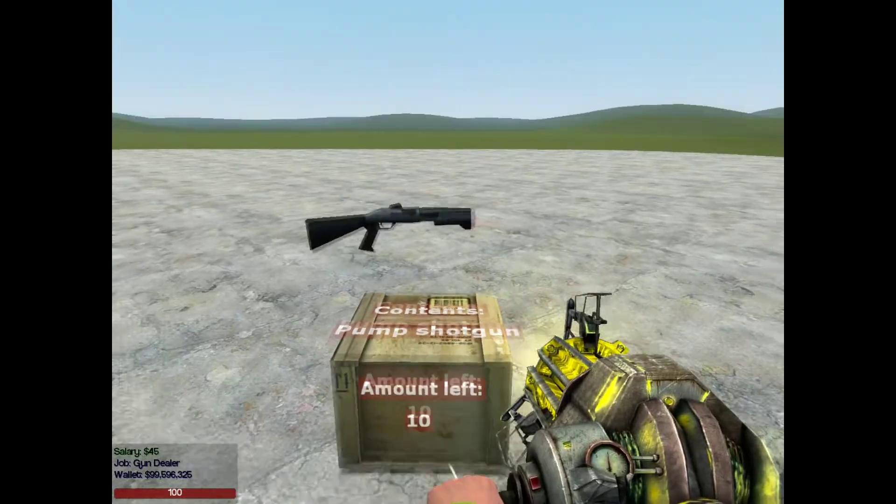
key(w)
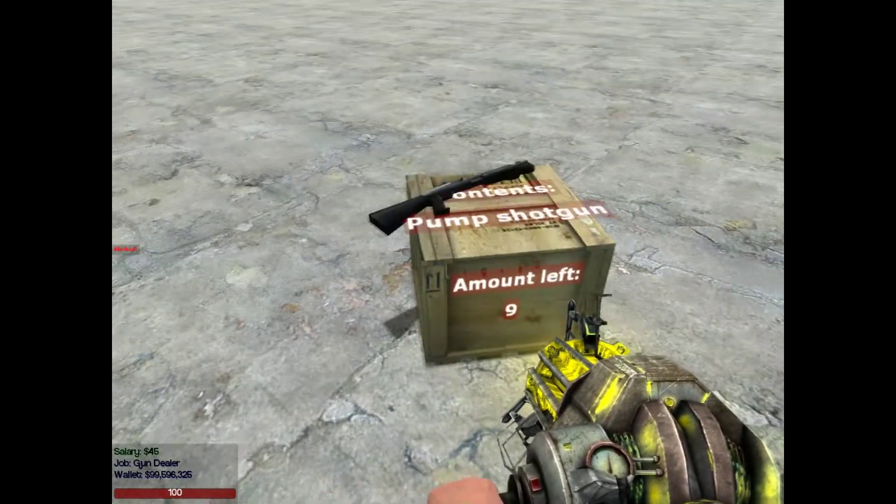
key(s)
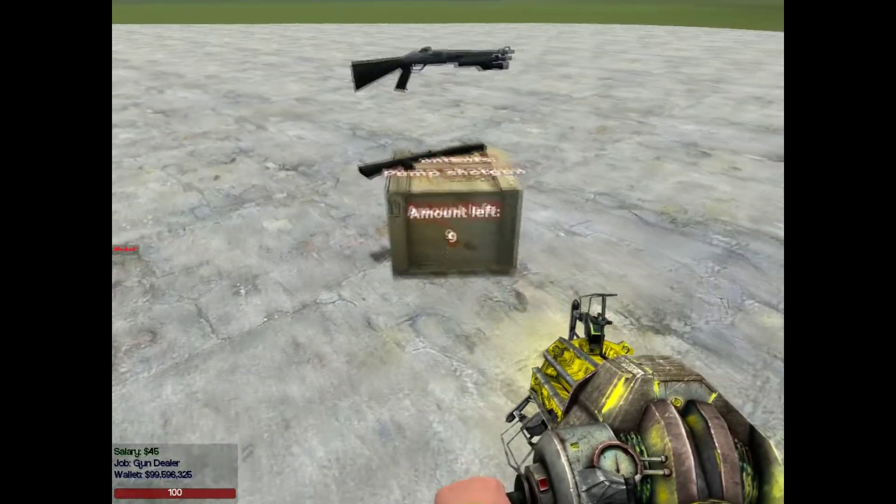
- Spawn two grey tiled plates and arrange them as a gun stand, one upright as the back and one horizontal as the shelf
key(q)
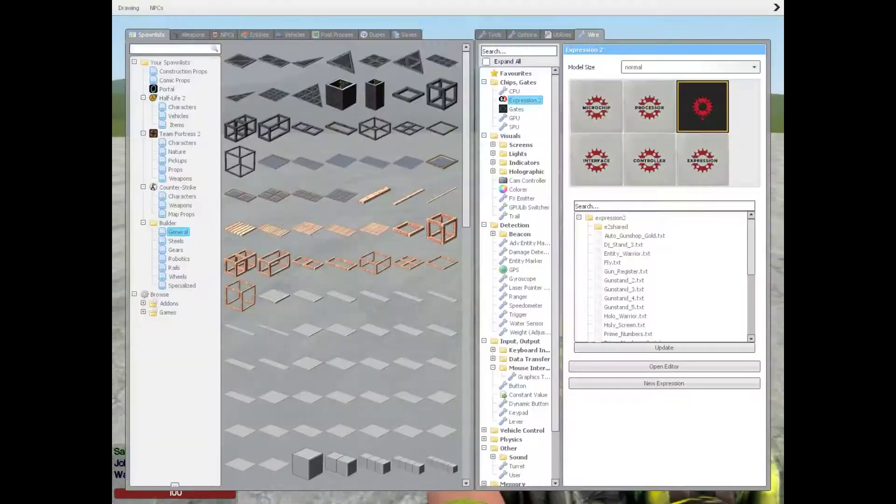
click(306, 295)
drag(448, 252, 448, 254)
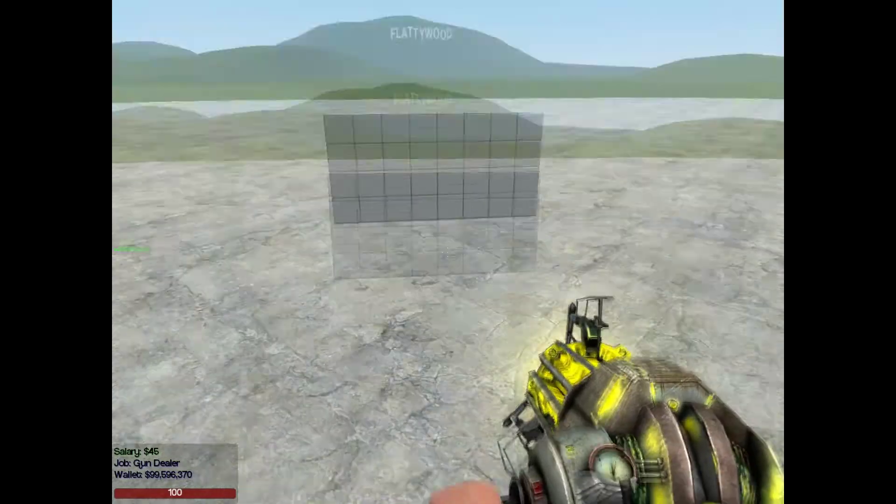
key(q)
click(307, 296)
drag(448, 252, 448, 248)
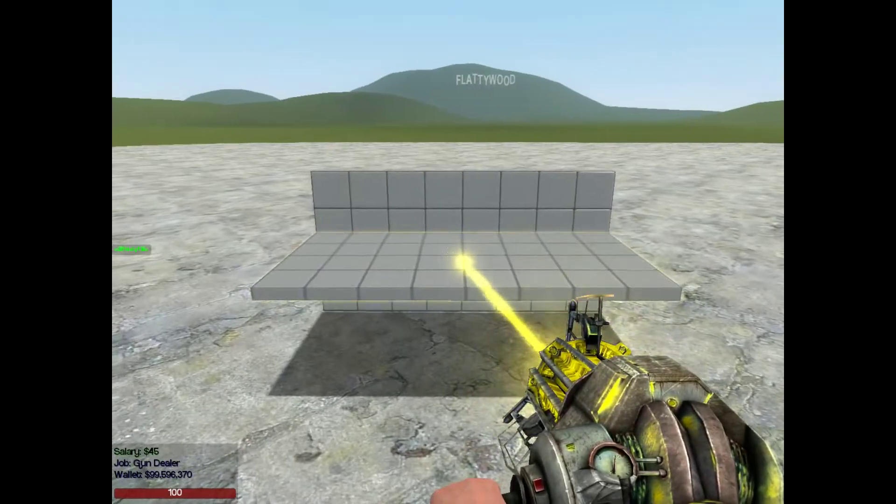
- Carry the shotgun shipment crate over with the physics gun and set it beneath the stand's shelf
key(a)
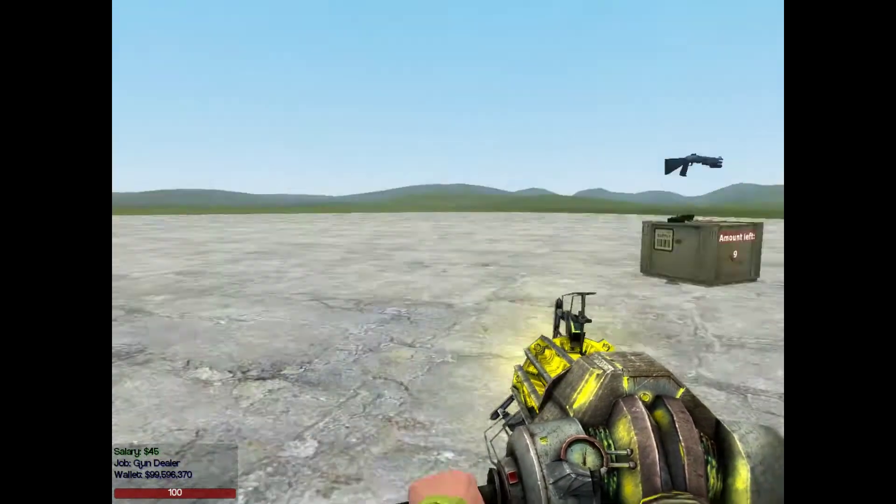
scroll(448, 252, up, 1)
click(448, 252)
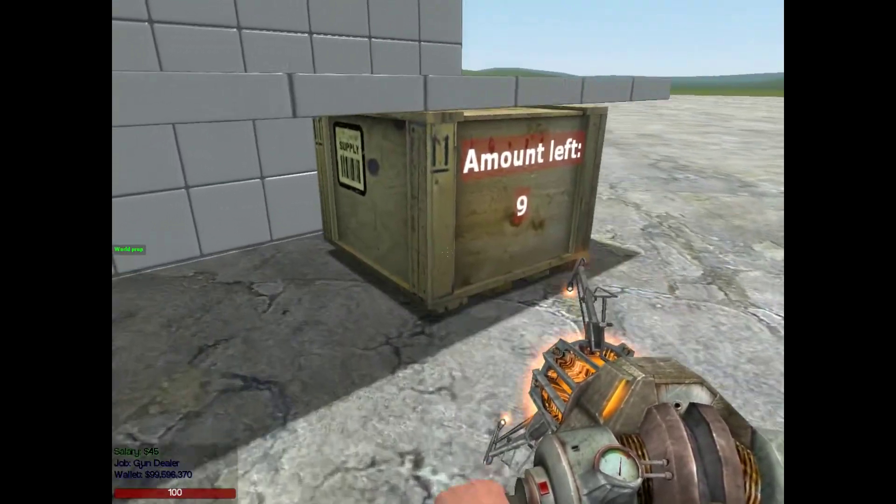
- Dispense a shotgun from the crate onto the shelf, pick it up, and step back from the stand
key(w)
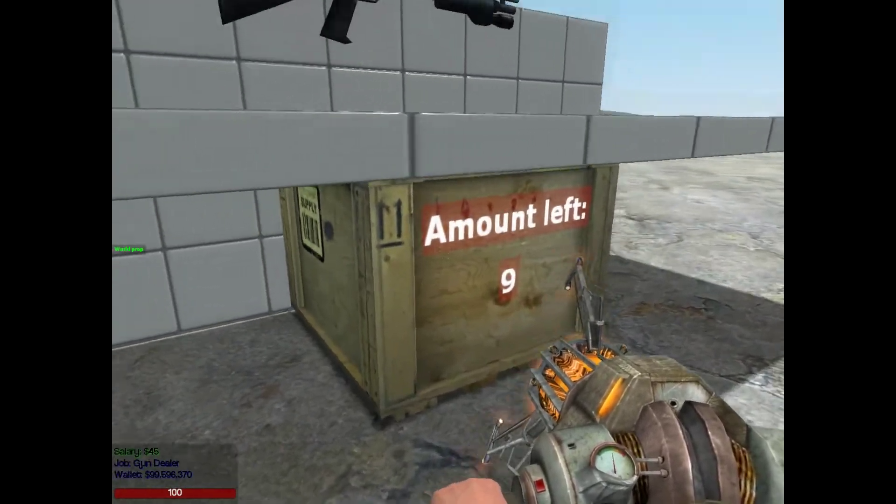
key(ctrl)
key(3)
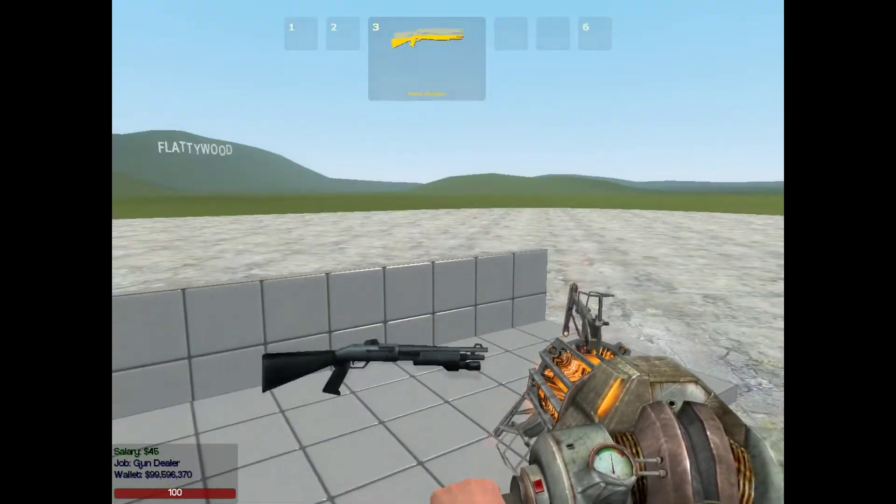
key(w)
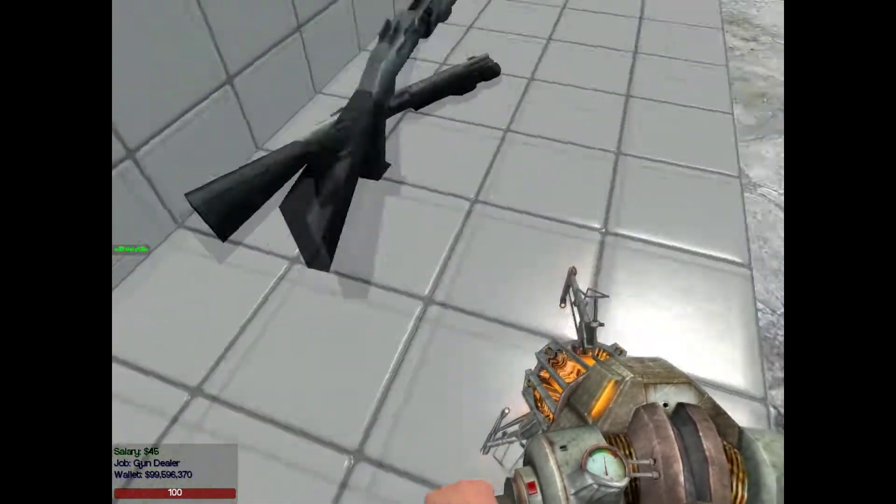
key(e)
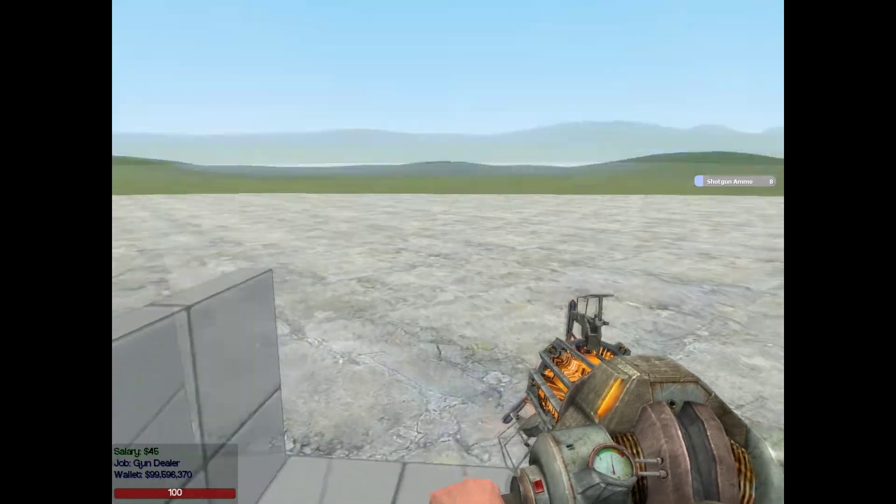
key(w)
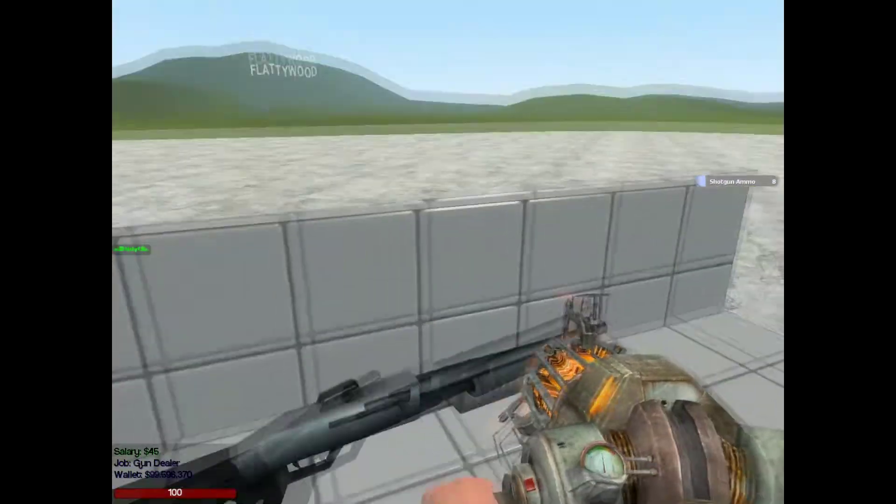
key(w)
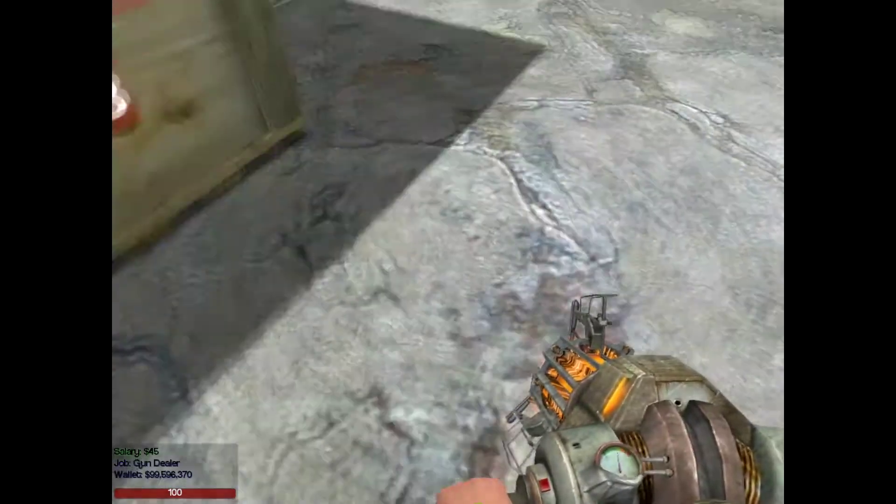
key(s)
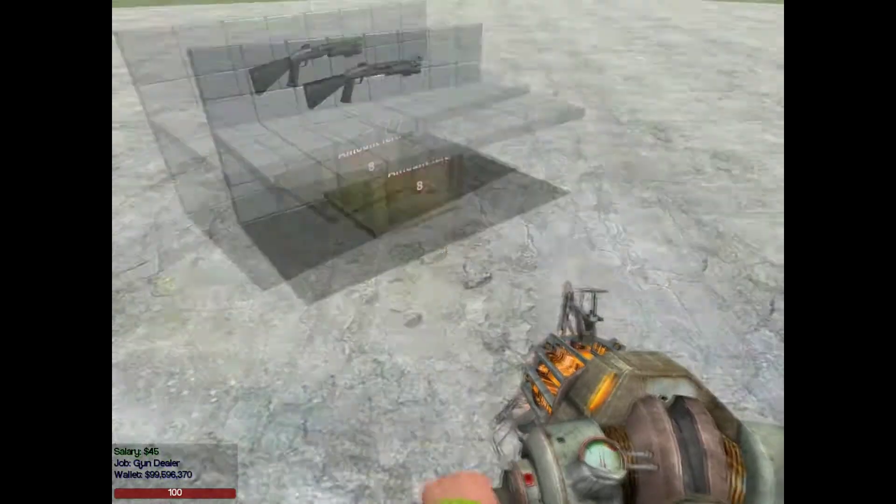
- Place a wire User on the back plate beneath the shelf, beside the crate, and inspect its beam from several angles
key(1)
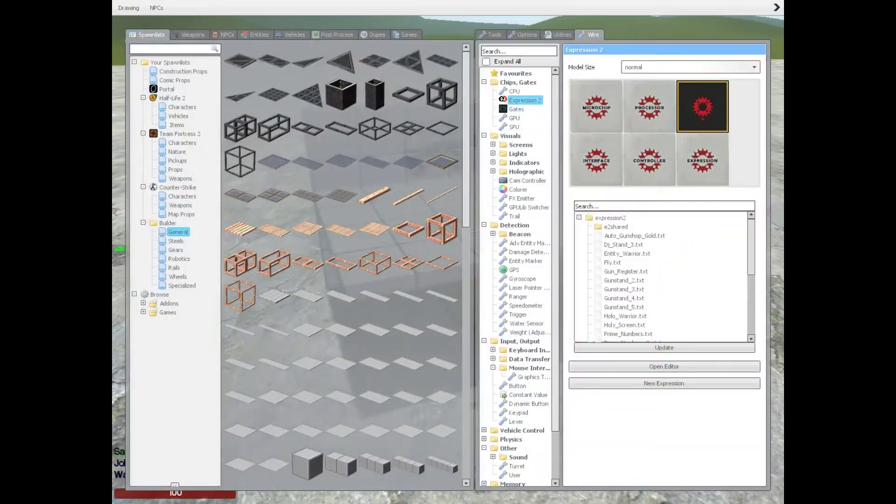
click(514, 420)
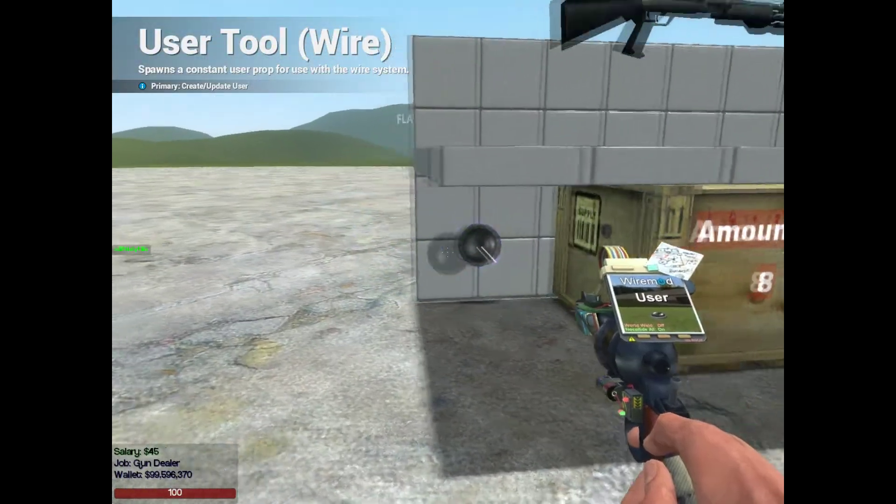
key(w)
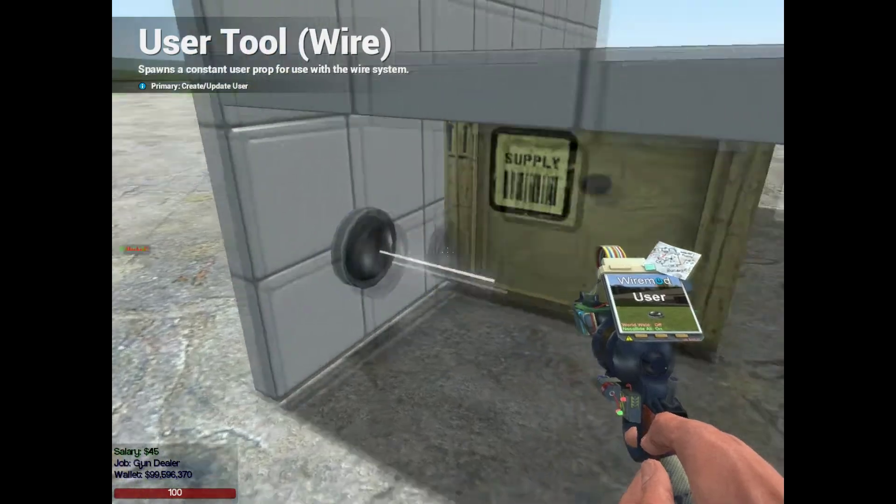
key(s)
key(a)
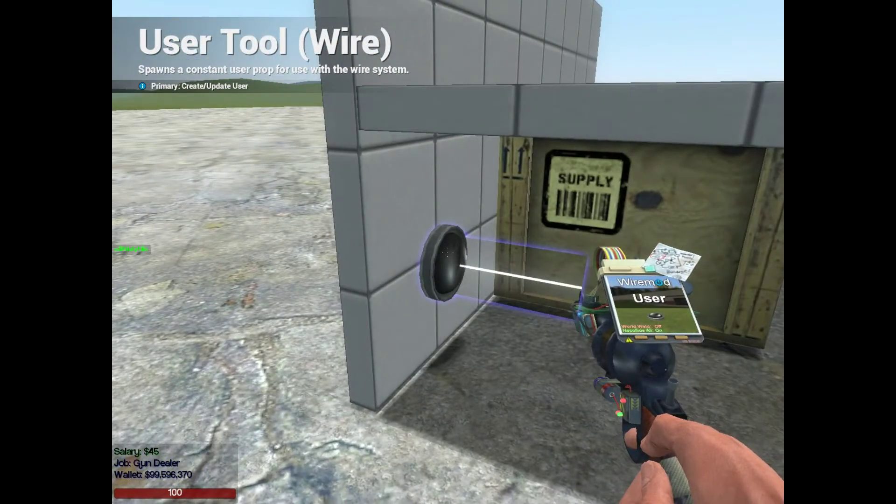
key(s)
key(d)
key(w)
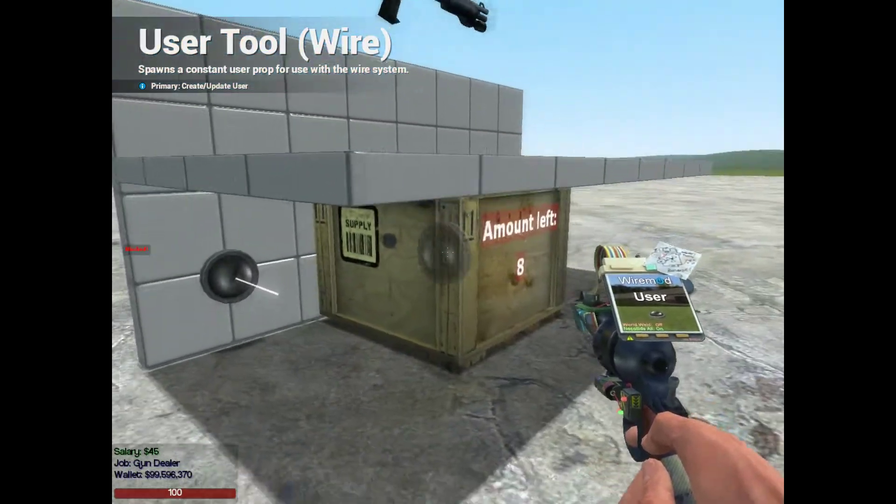
key(d)
key(a)
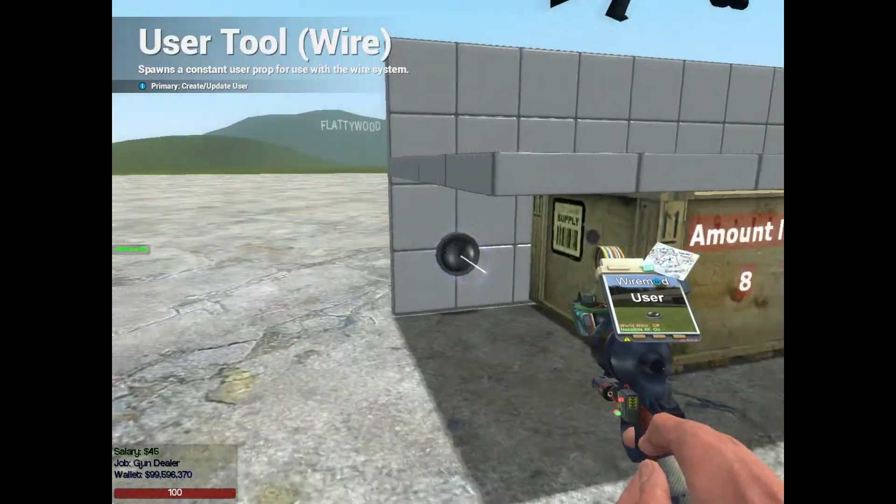
- Place a wire Ranger with a range of 15 on the back plate directly above the User
key(q)
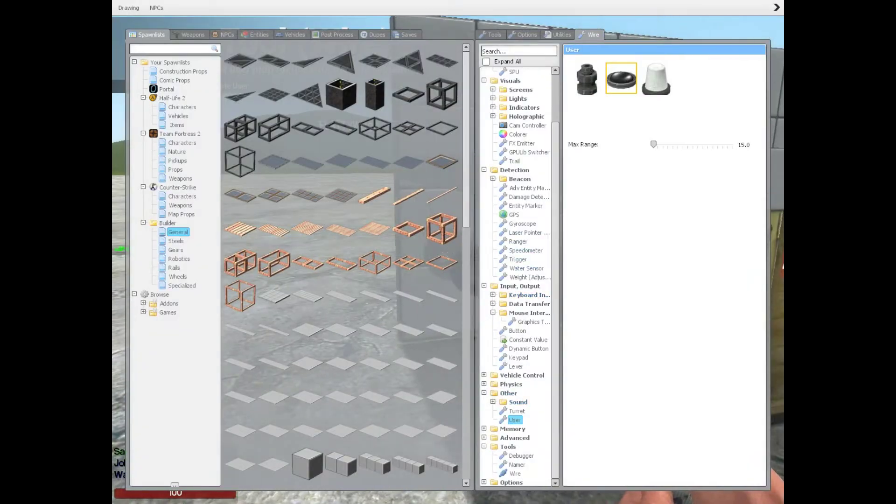
key(q)
key(w)
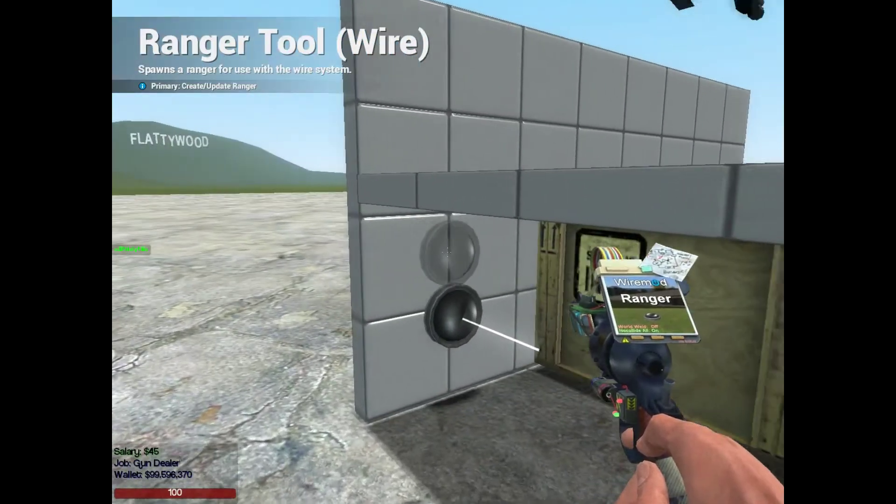
click(448, 252)
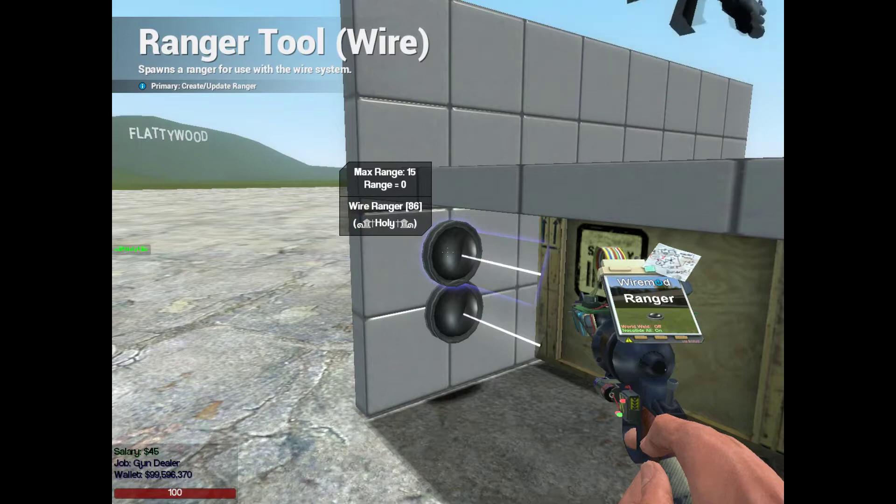
- Toggle the Ranger's Show Beam and Default to zero options, restoring each to enabled
key(q)
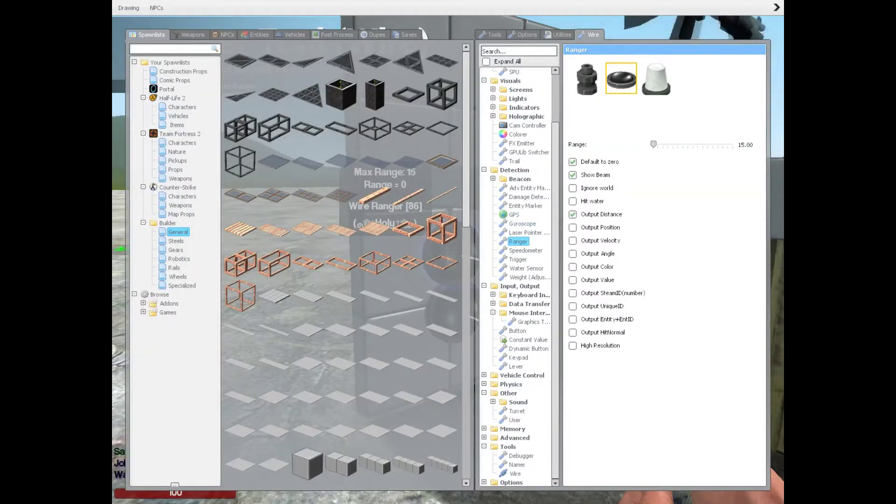
click(572, 175)
click(573, 175)
click(572, 162)
click(572, 162)
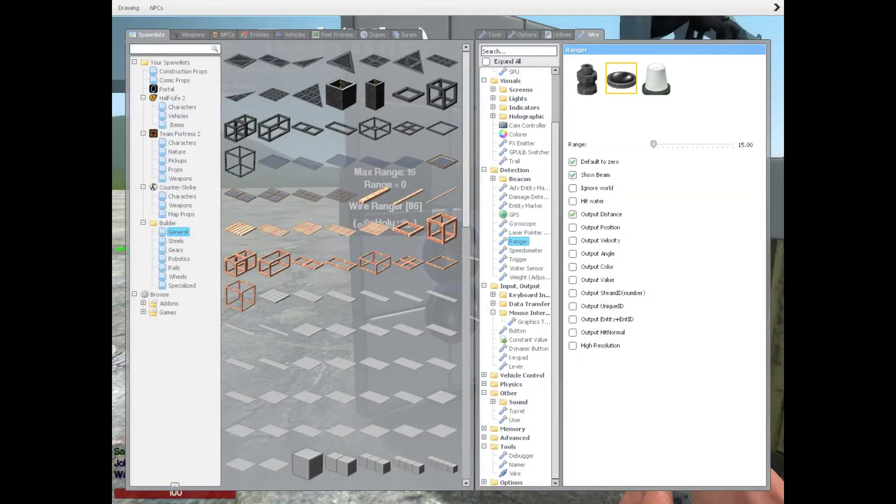
key(q)
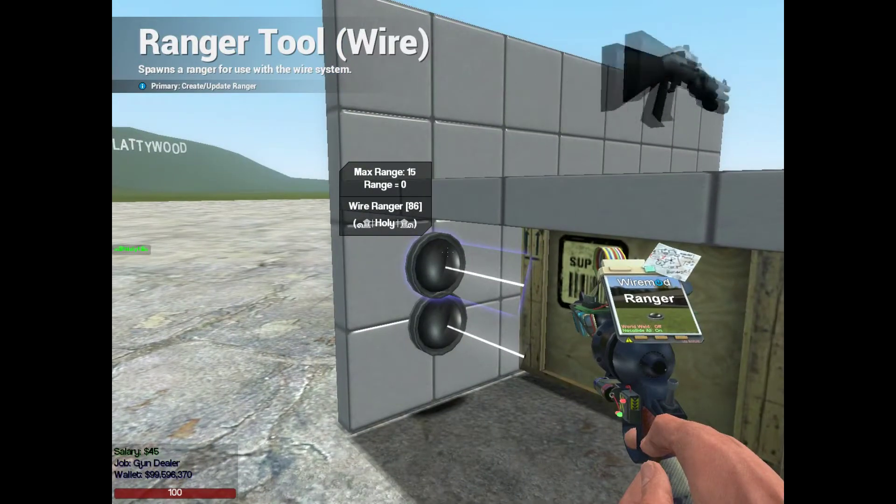
key(s)
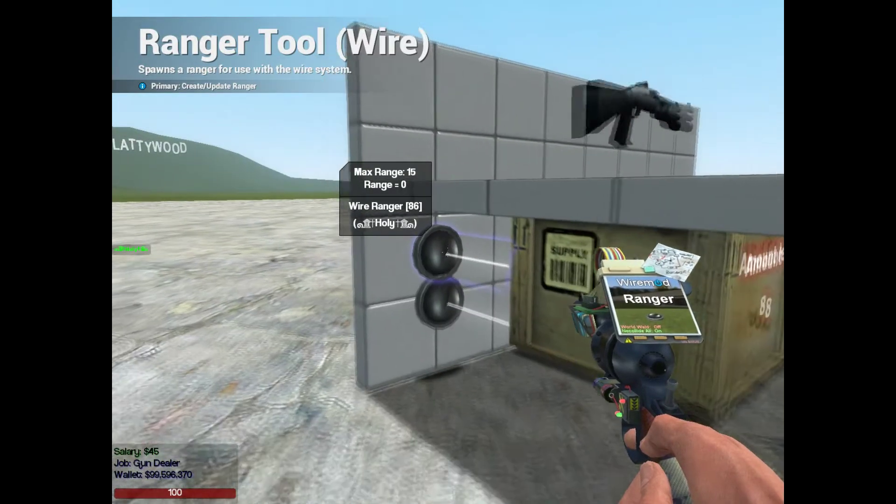
key(w)
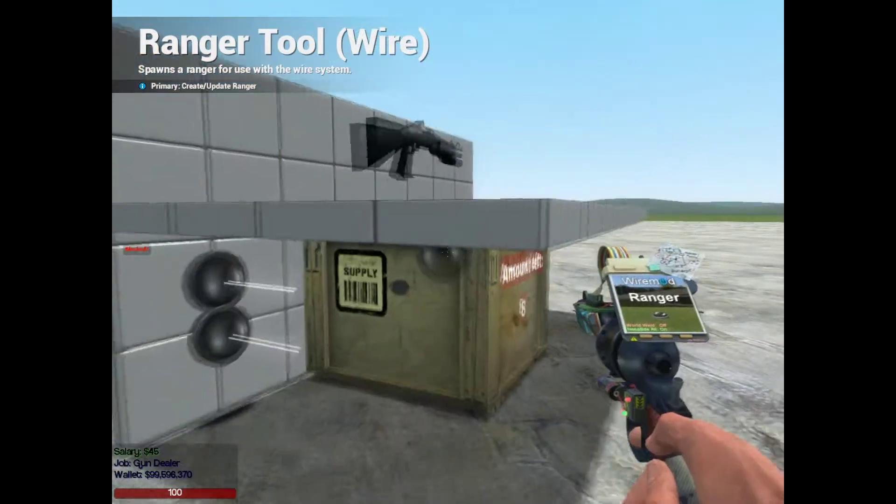
key(space)
key(d)
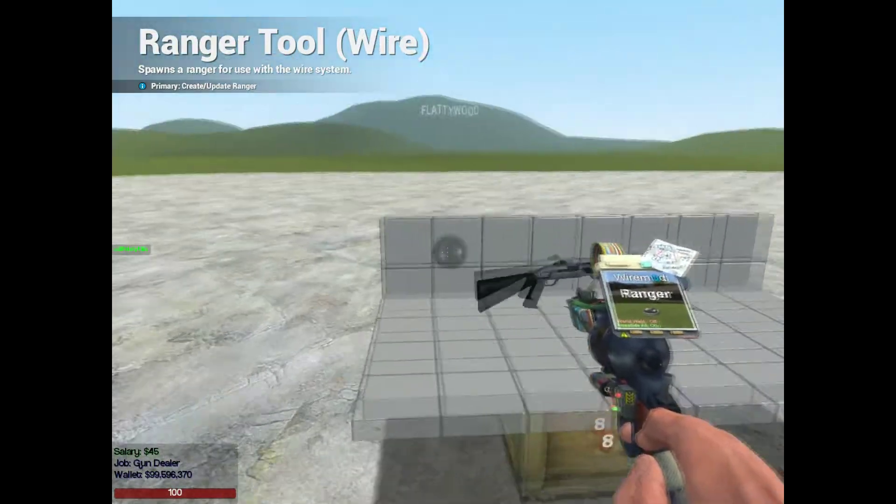
- Place a wire Button with the power-symbol model on the back plate above the shelf, near its end beside the shotgun
key(w)
key(q)
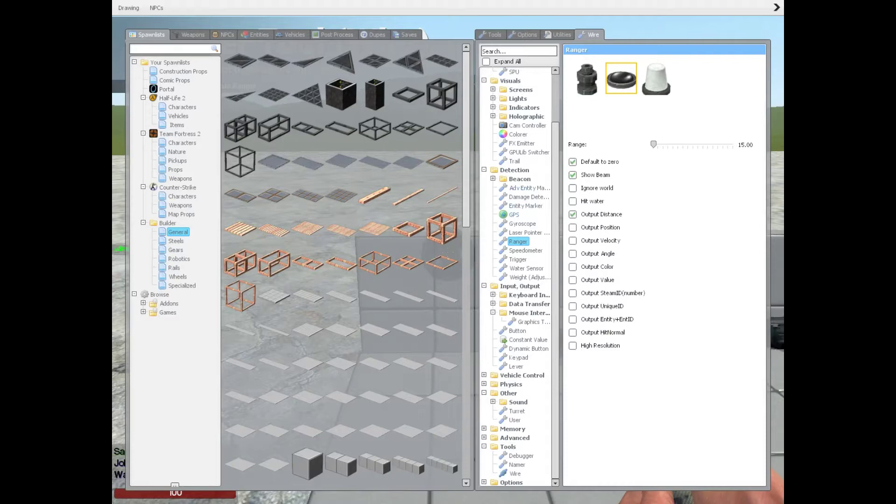
click(517, 331)
key(q)
key(s)
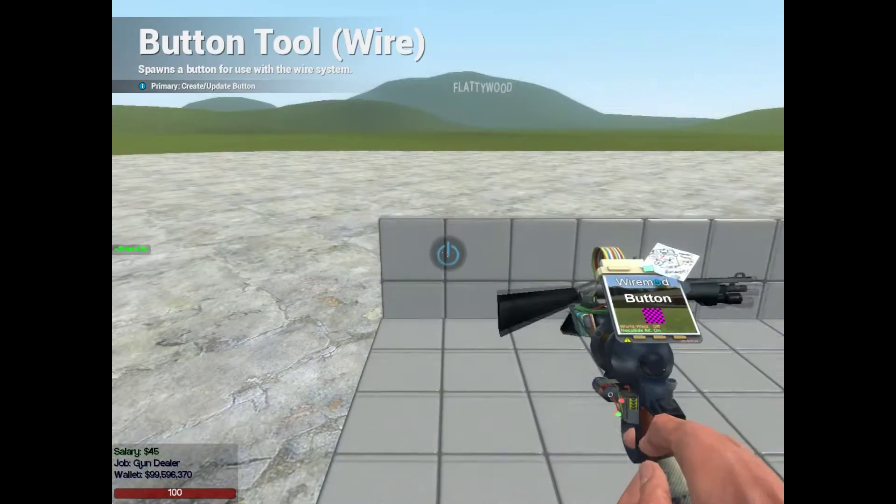
key(w)
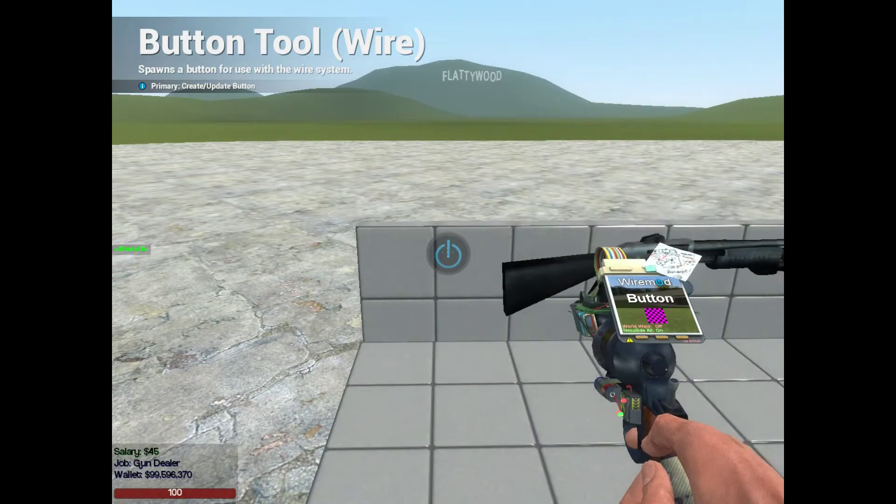
key(q)
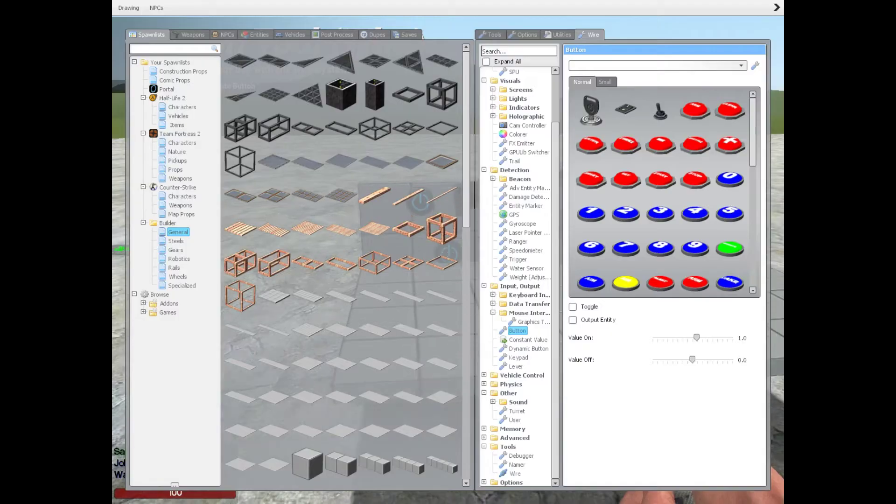
key(q)
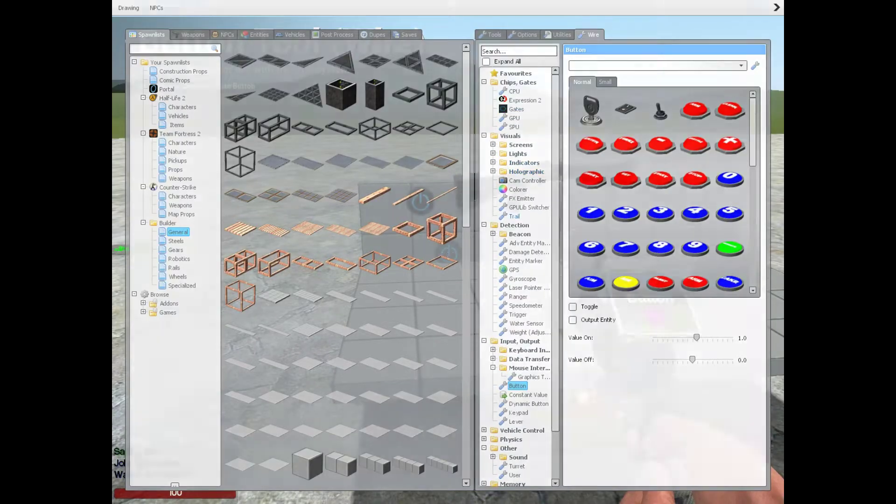
key(s)
key(w)
key(1)
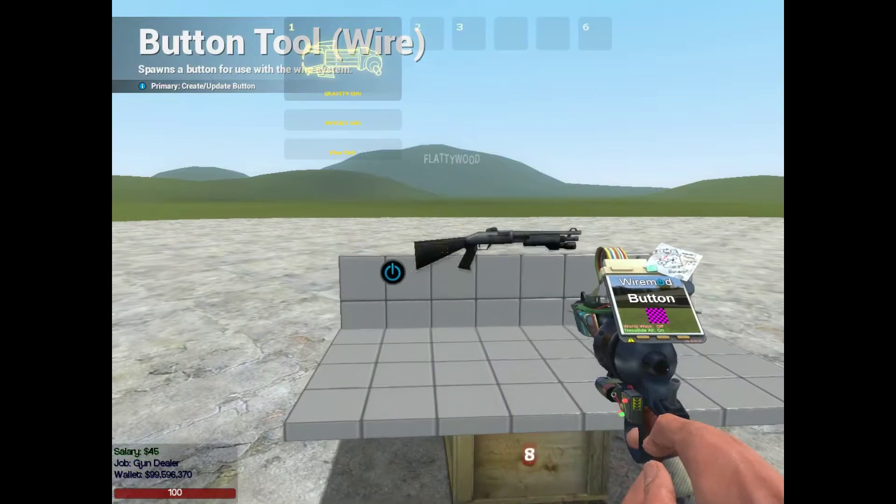
click(448, 252)
key(ctrl)
key(w)
key(d)
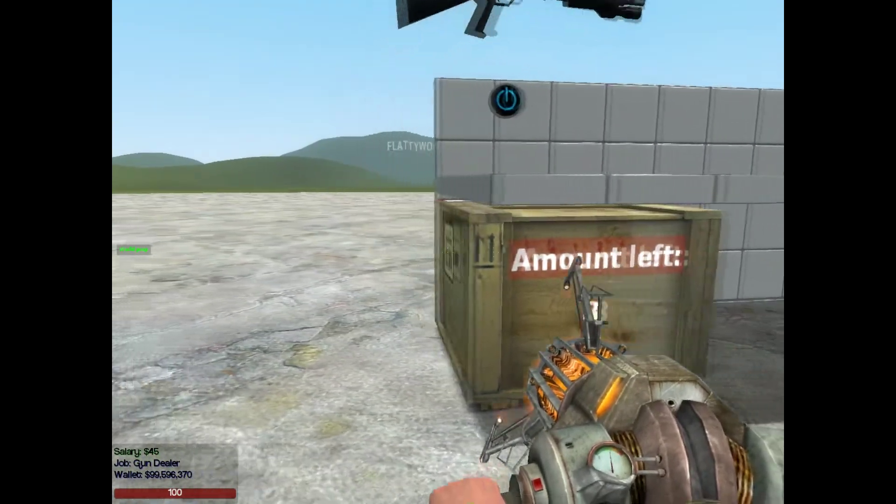
key(q)
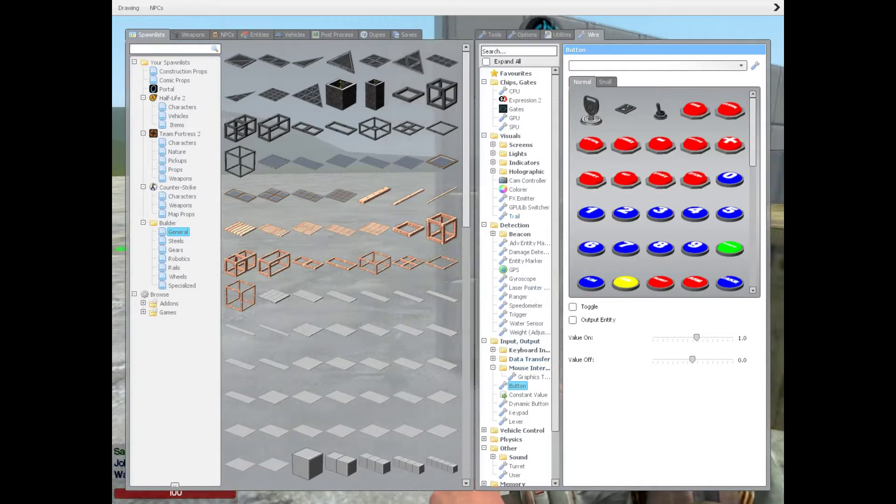
key(q)
key(q)
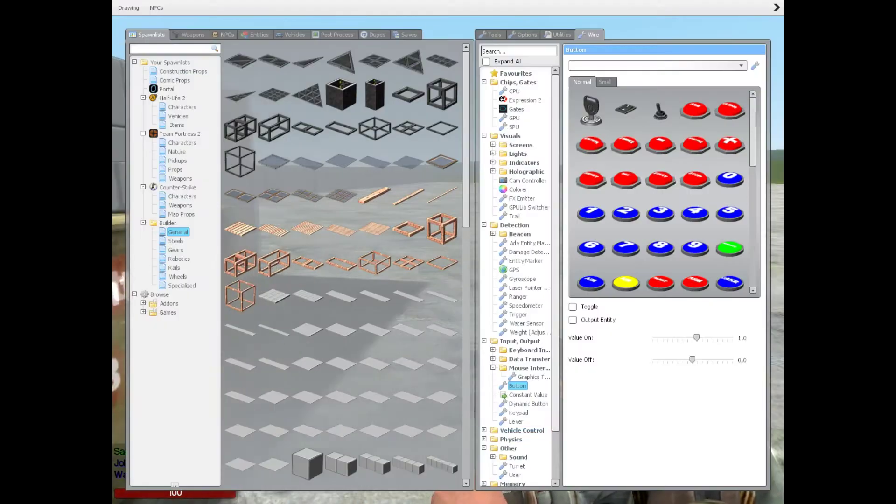
key(space)
- Spawn a DarkRP Money Pot on the ground in front of the stand
key(F4)
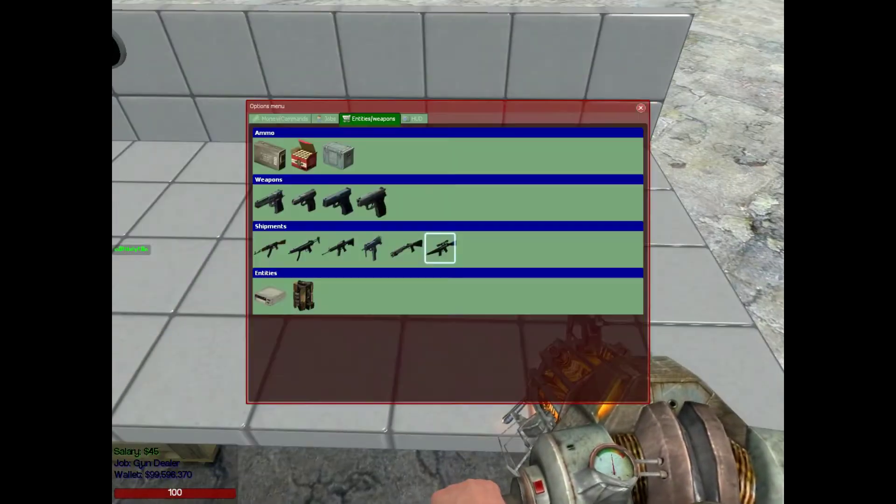
key(F4)
key(q)
click(255, 35)
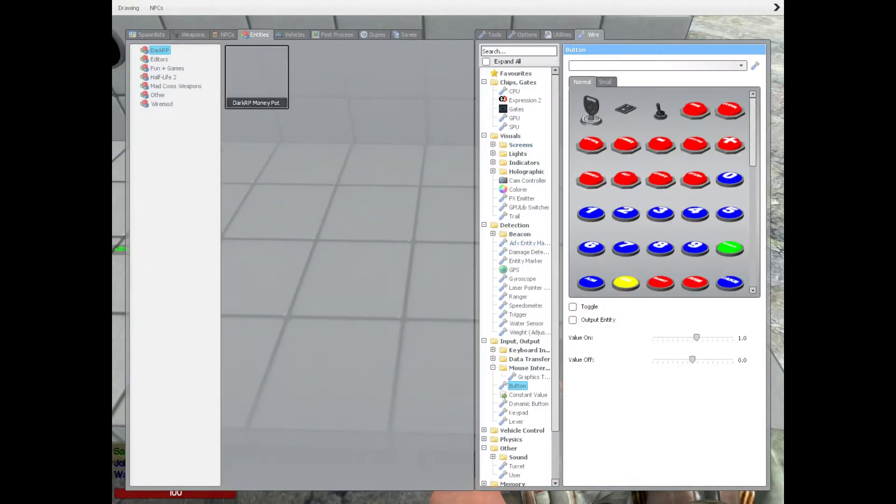
key(s)
click(278, 77)
key(q)
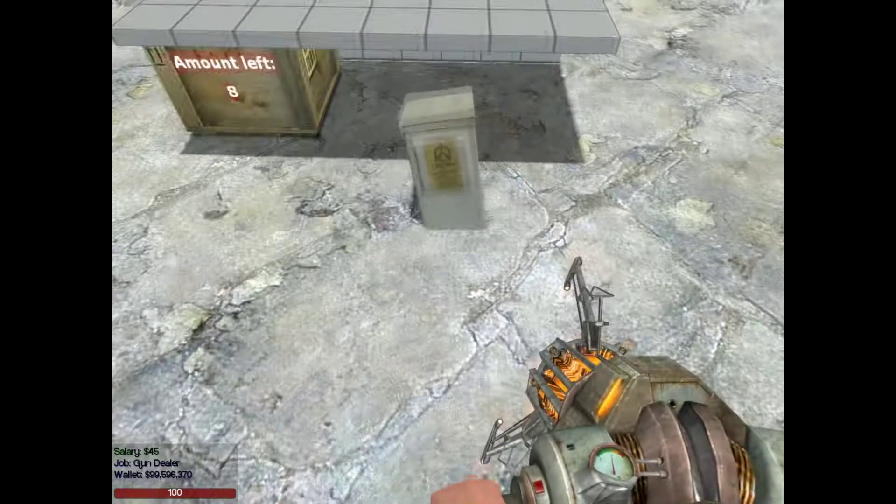
- Lift the Money Pot with the Physics Gun, lay it on its side and freeze it just above the ground
key(s)
key(1)
key(1)
click(448, 252)
drag(448, 252, 459, 257)
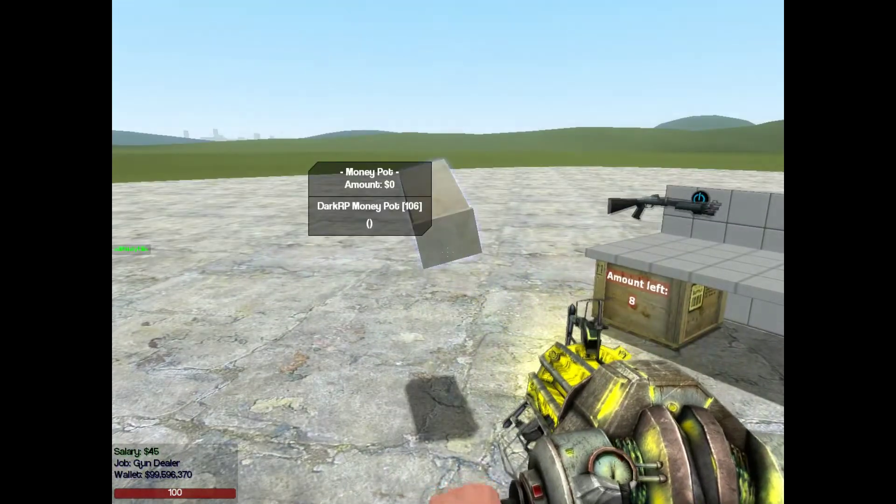
right_click(448, 252)
key(w)
key(ctrl)
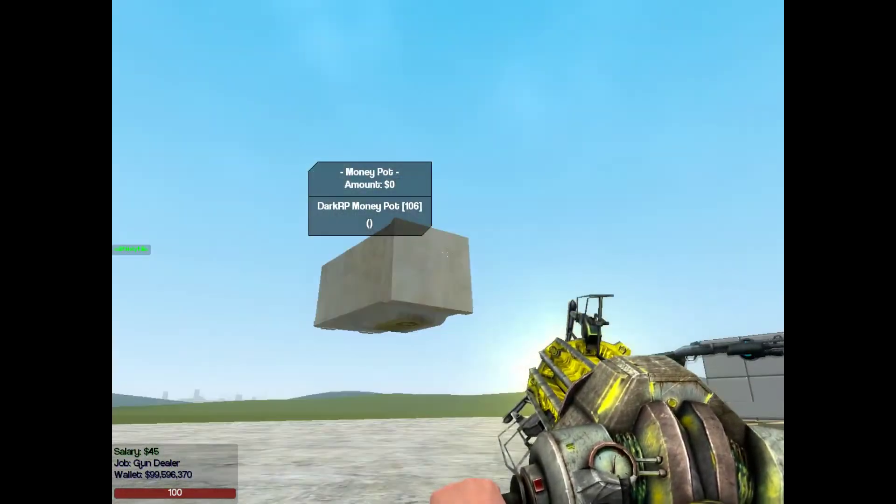
drag(448, 252, 448, 252)
key(a)
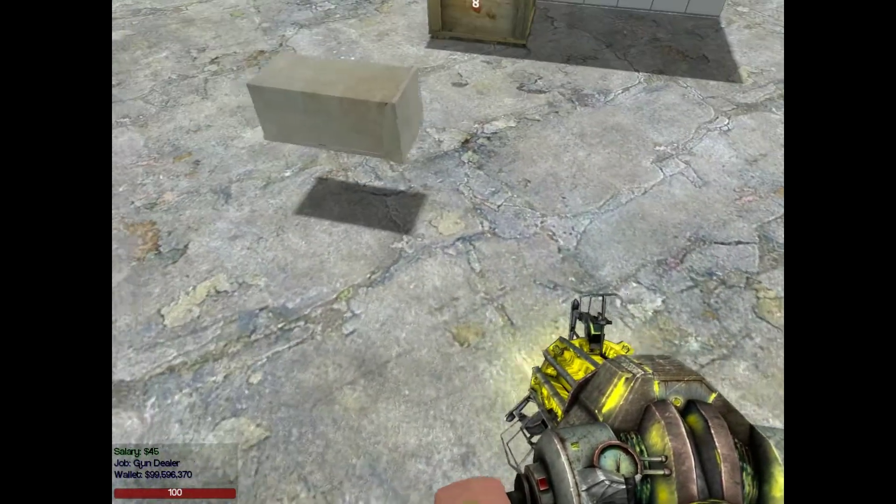
- Feed $200 of dropped cash into the Money Pot and dispense it back onto the ground
key(w)
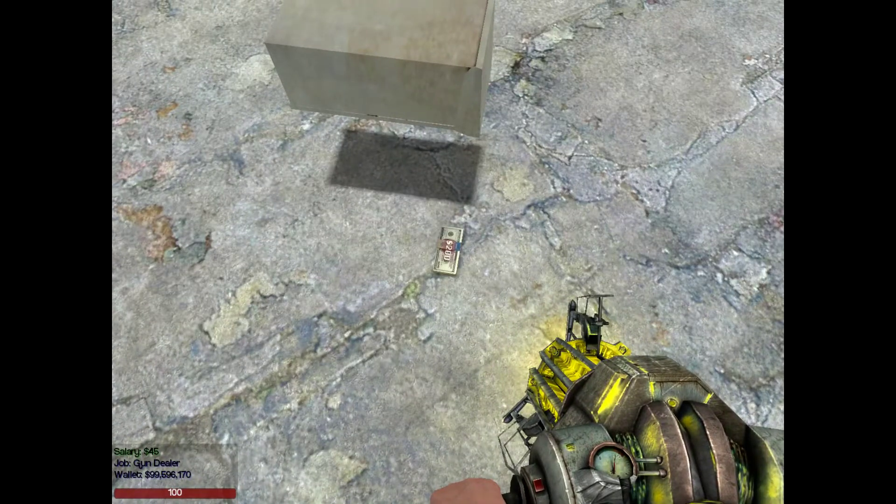
scroll(448, 252, up, 1)
click(448, 252)
right_click(448, 252)
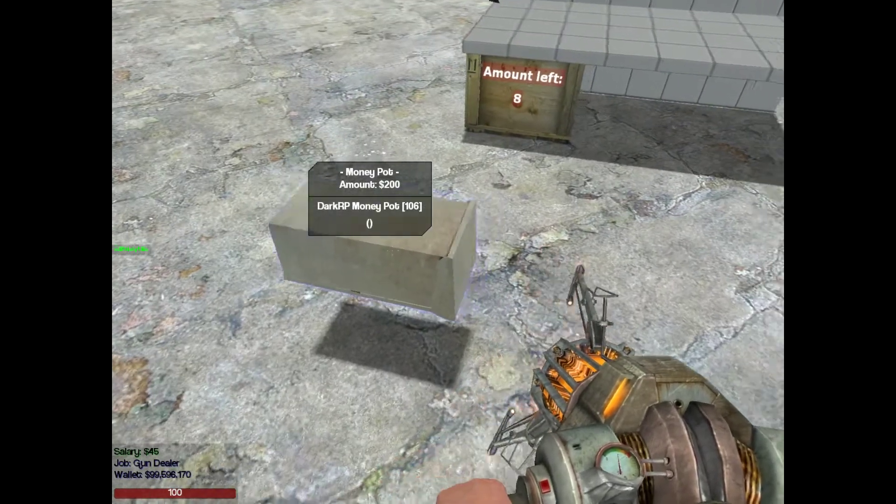
key(e)
key(s)
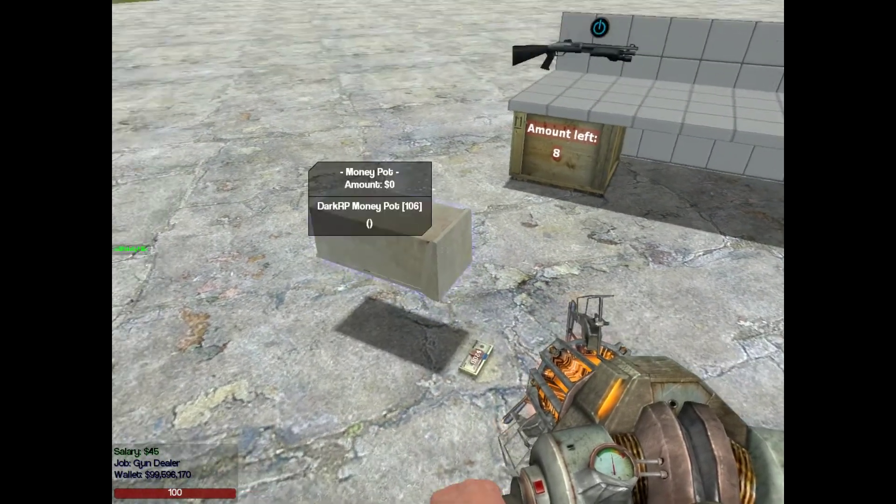
- Move the Money Pot away from the cash, freeze it tilted in the air, and drop another $200 onto the pile
right_click(448, 252)
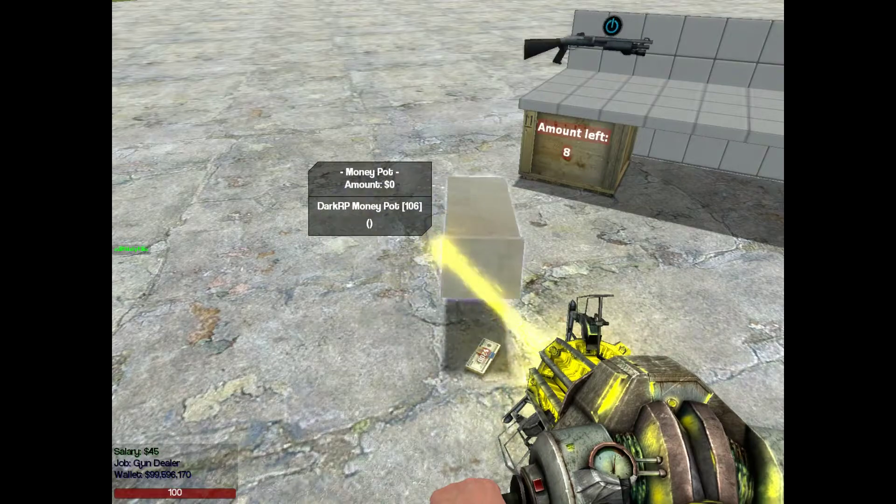
drag(448, 252, 364, 126)
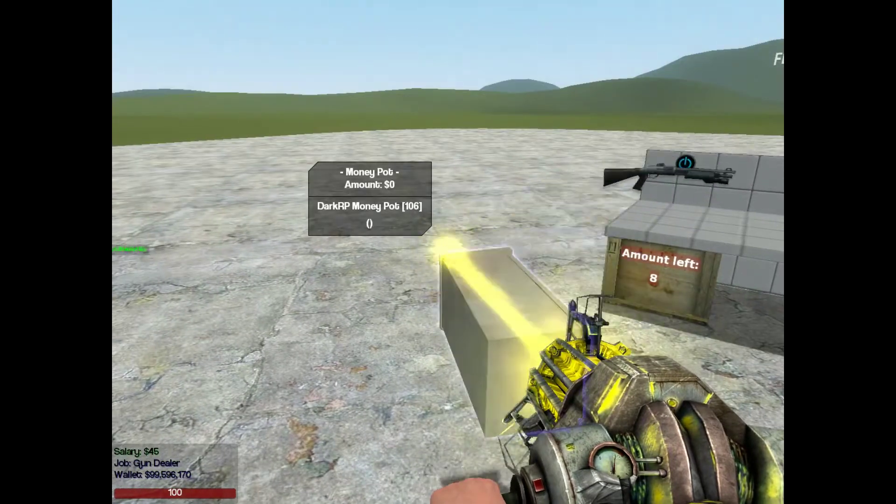
key(s)
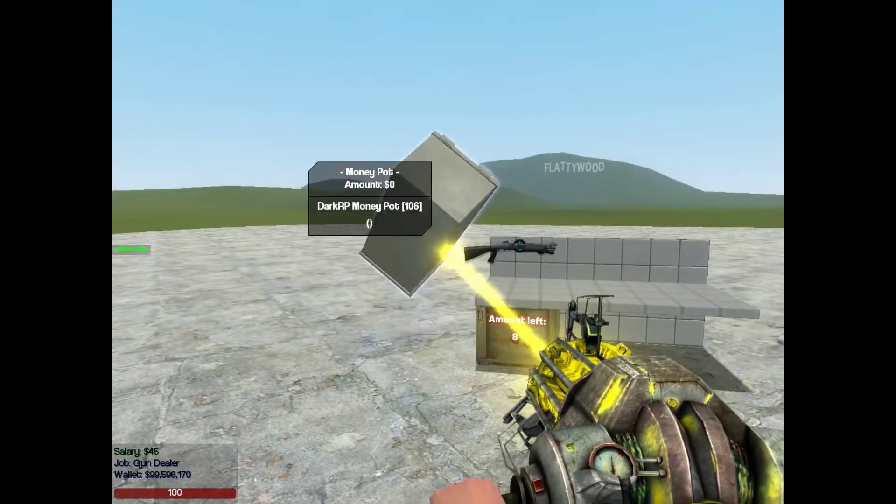
right_click(448, 252)
scroll(448, 252, down, 1)
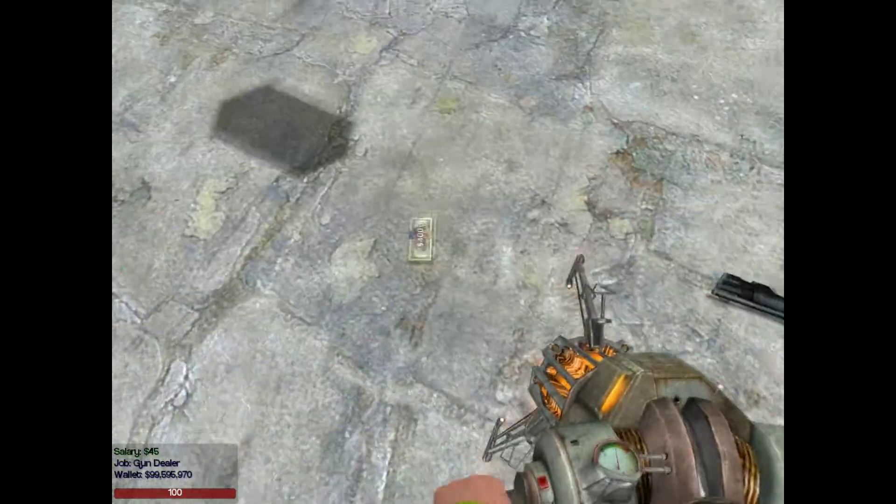
- Stand the Money Pot upright and freeze it through the middle of the shelf, with its upper part above the surface
right_click(448, 252)
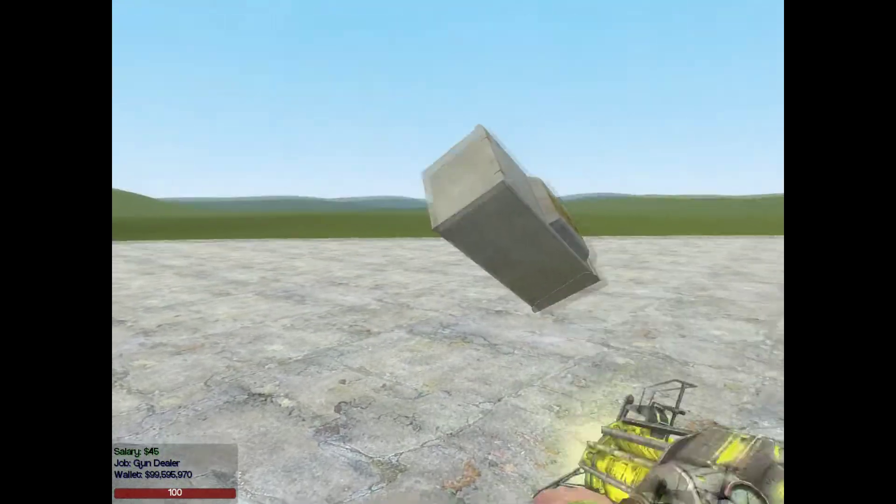
right_click(448, 252)
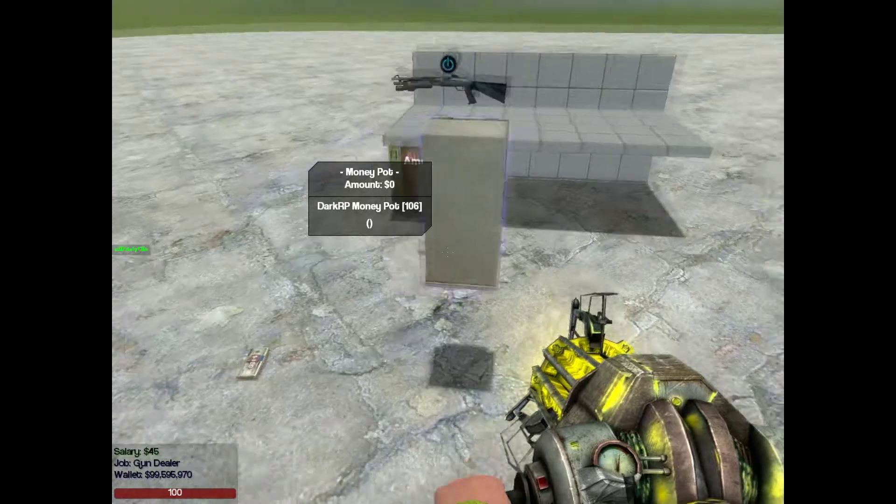
click(448, 252)
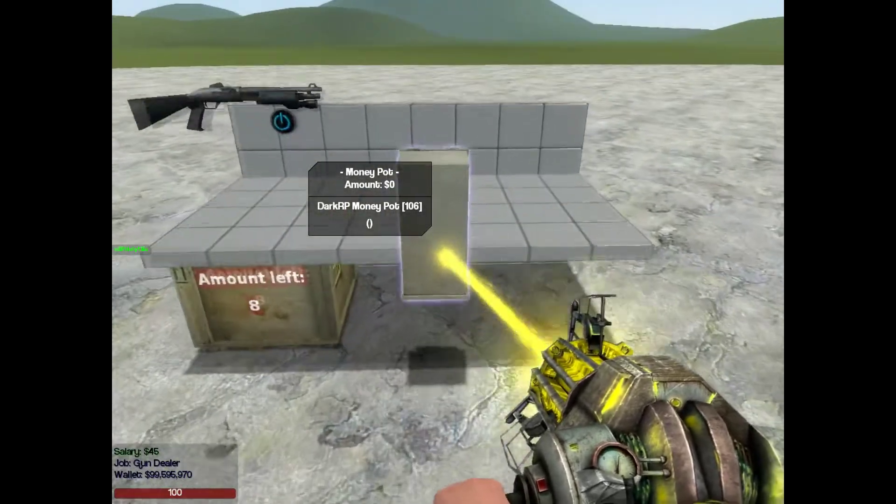
key(w)
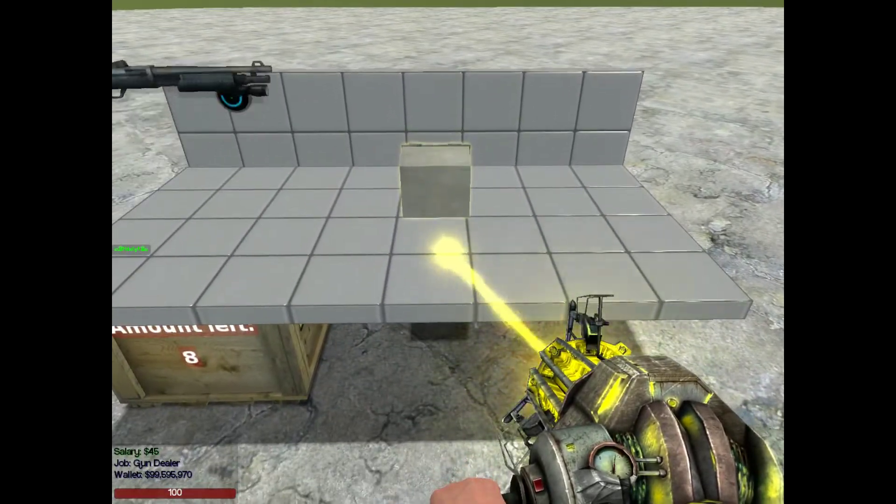
right_click(448, 252)
- Carry the $400 cash into the Money Pot on the shelf and dispense it onto the ground beneath the stand
key(s)
scroll(447, 252, up, 1)
click(448, 252)
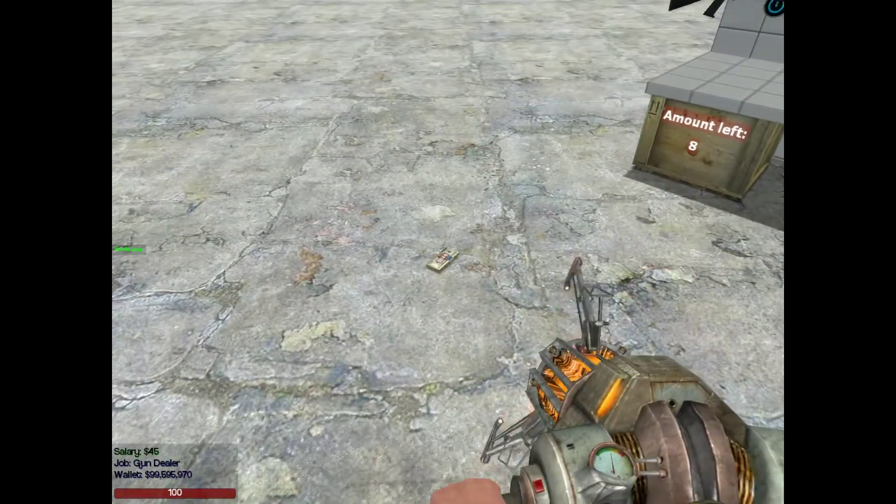
right_click(448, 252)
key(w)
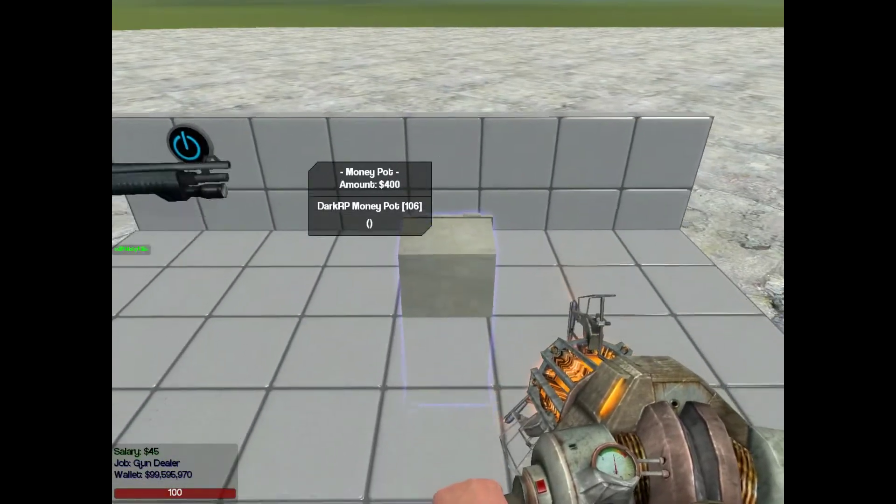
key(s)
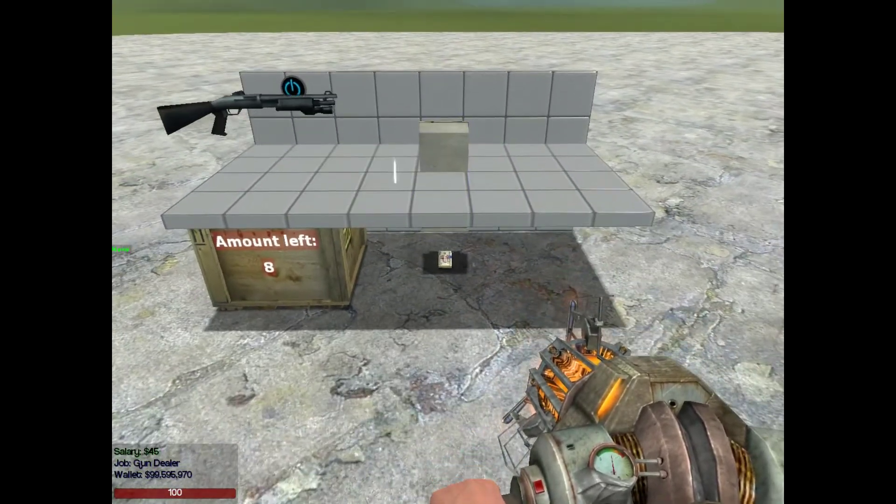
key(a)
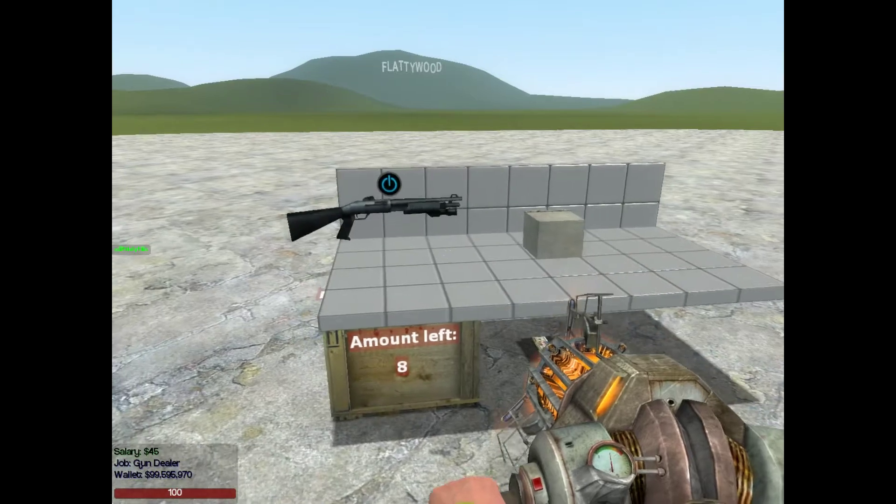
- Place an Expression 2 chip on the back plate between the power button and the Money Pot
key(q)
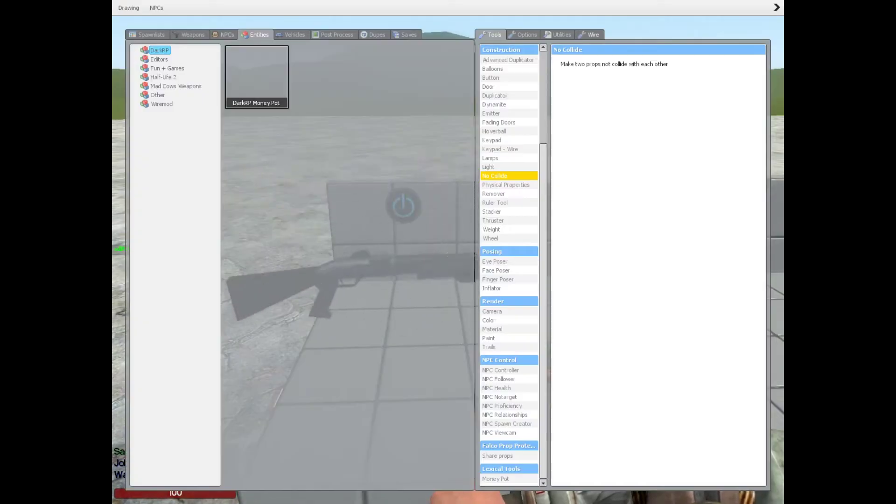
click(589, 35)
click(525, 100)
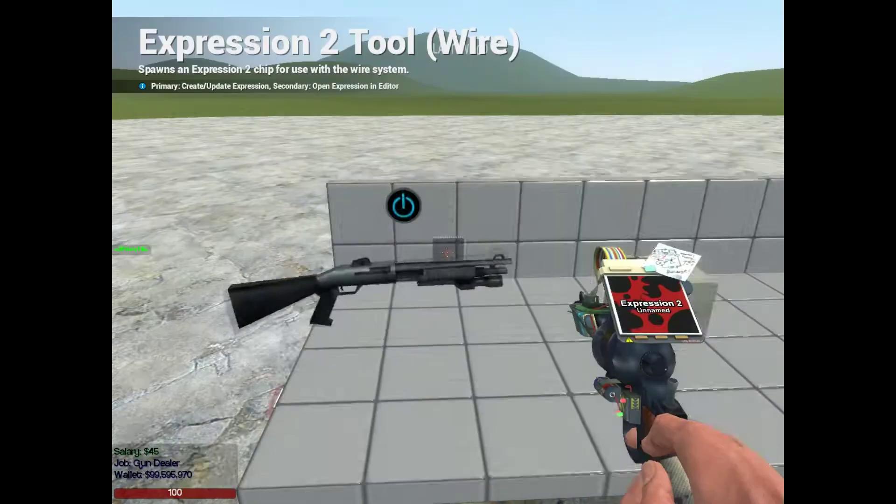
key(1)
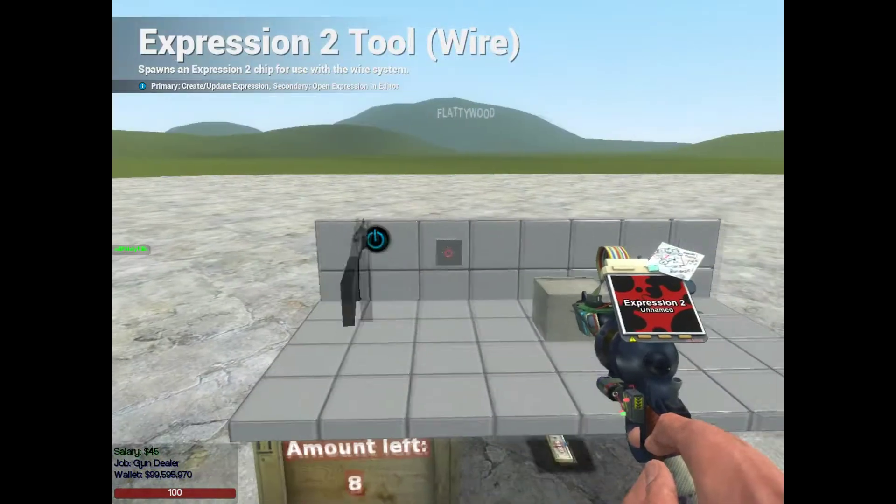
click(448, 252)
- Add the Expression 2 chip to the HUD with the wire Debugger
key(q)
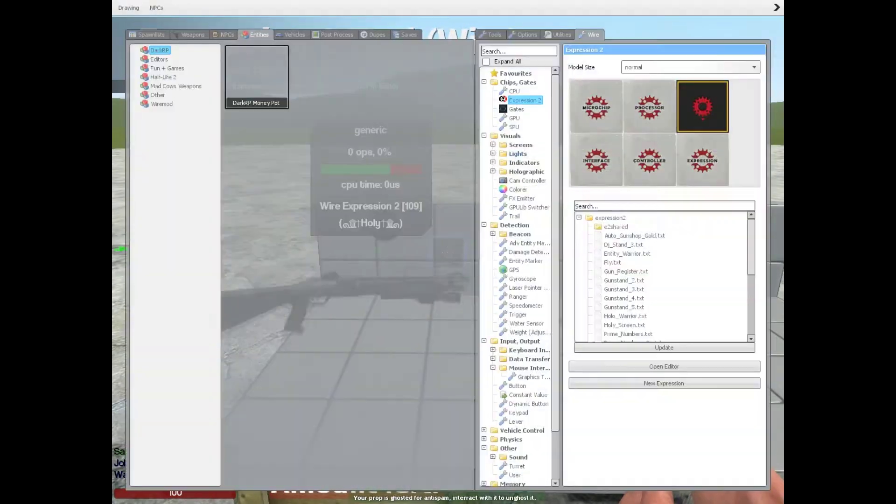
click(521, 456)
click(448, 252)
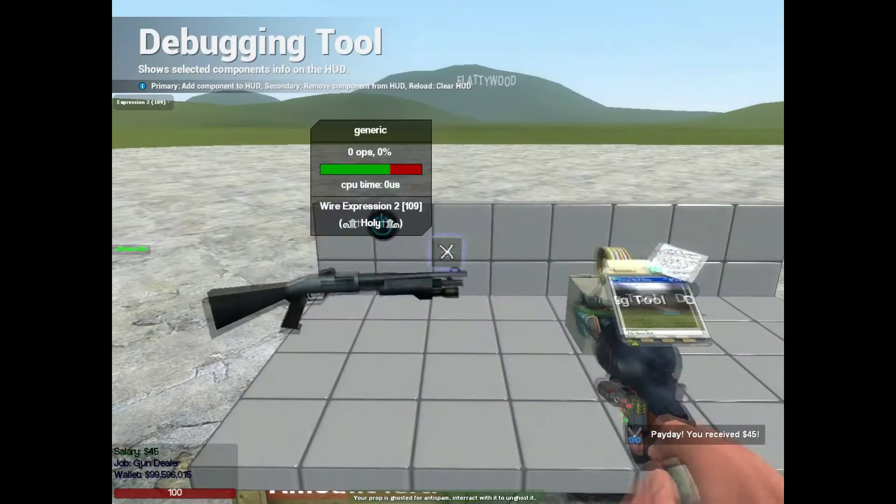
- Open the code of the Expression 2 chip on the back plate for editing with the Expression 2 tool
key(q)
scroll(521, 98, up, 1)
click(524, 98)
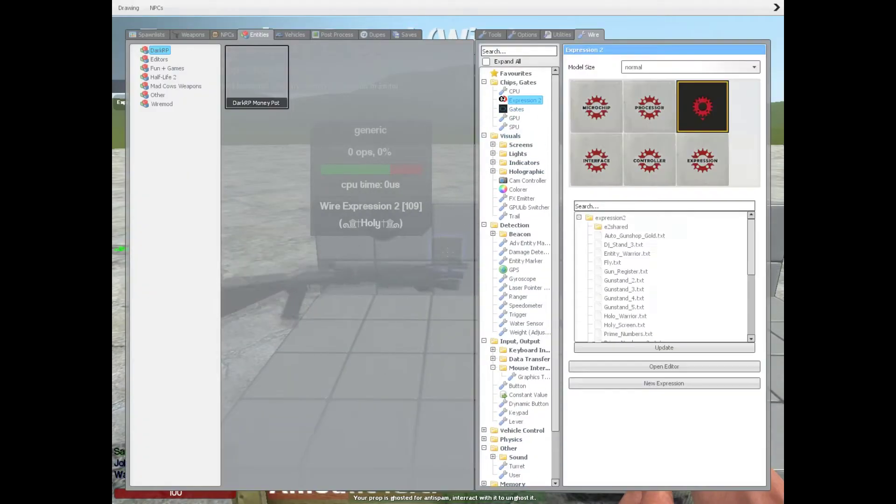
key(q)
right_click(448, 252)
click(300, 197)
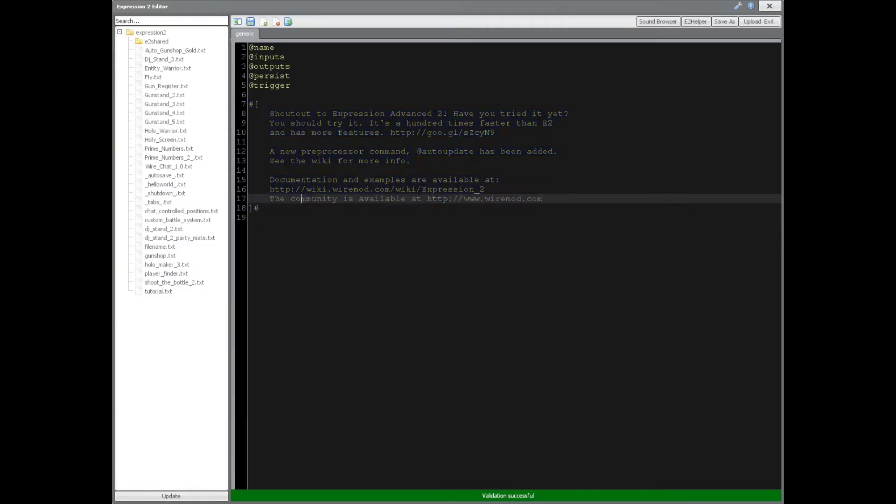
drag(280, 218, 249, 76)
key(BackSpace)
drag(280, 48, 250, 47)
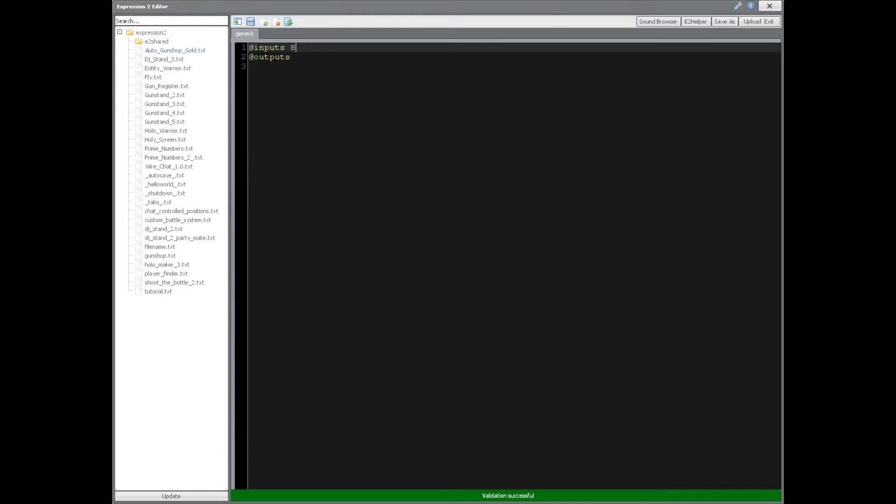
- Declare the inputs Button, Dist and Money and the outputs User and SpawnMoney, leaving a blank line below them
text(utton RDist Mone)
click(295, 57)
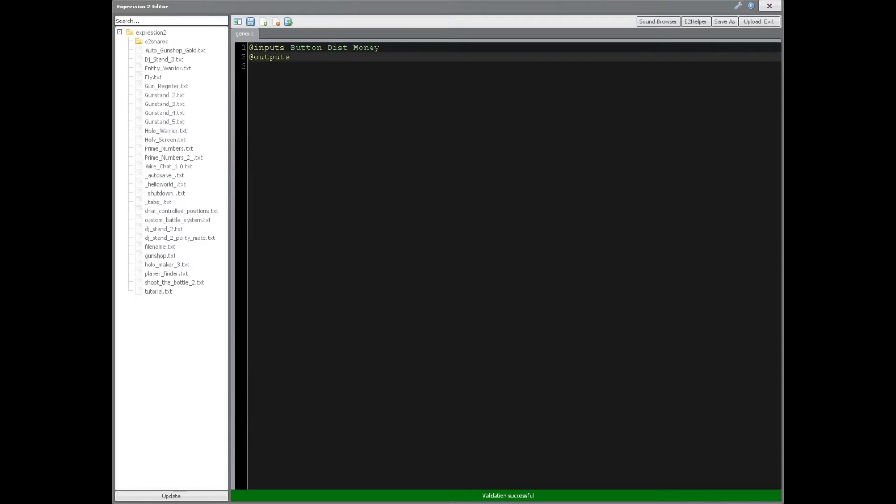
text(User SpawnMoney)
key(Down)
key(Return)
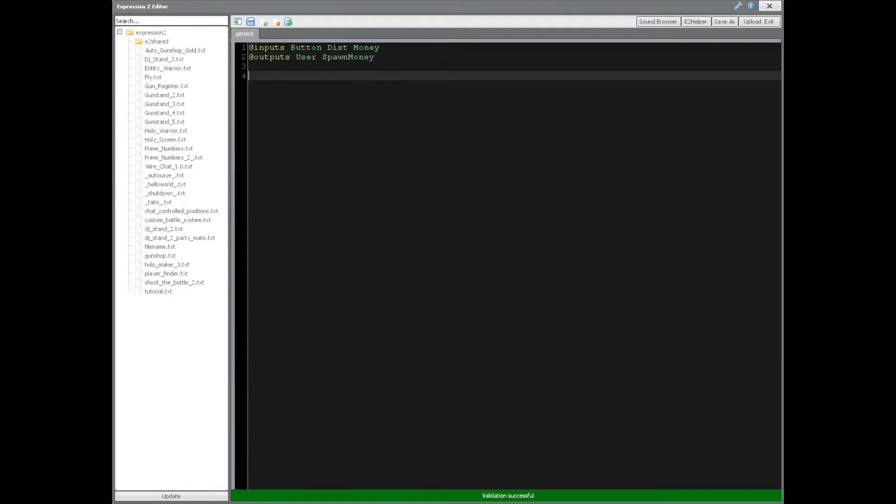
- Add an empty if block with the condition Button & Dist & Money >= 200 below the declarations
text(if( Button ()
key(BackSpace)
text(& Dist & Money > = 200 ) {)
key(Return)
key(Return)
text(})
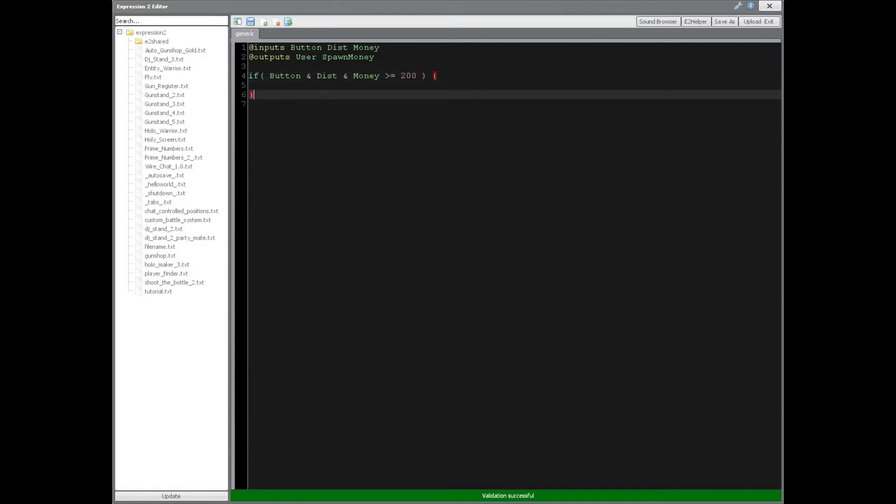
- Fill the purchase block with SpawnMoney = 1, User = 1 and timer( "reset", 1000 )
key(Up)
text(Spawn)
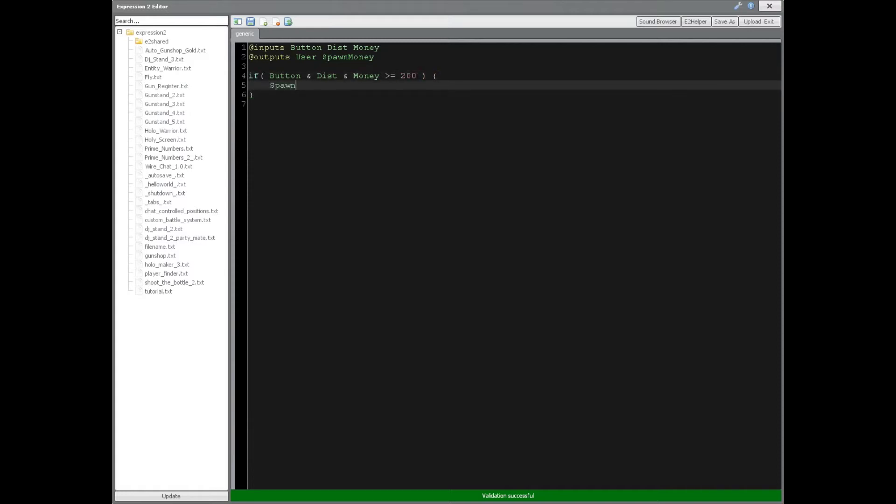
text(Money = 1)
key(Return)
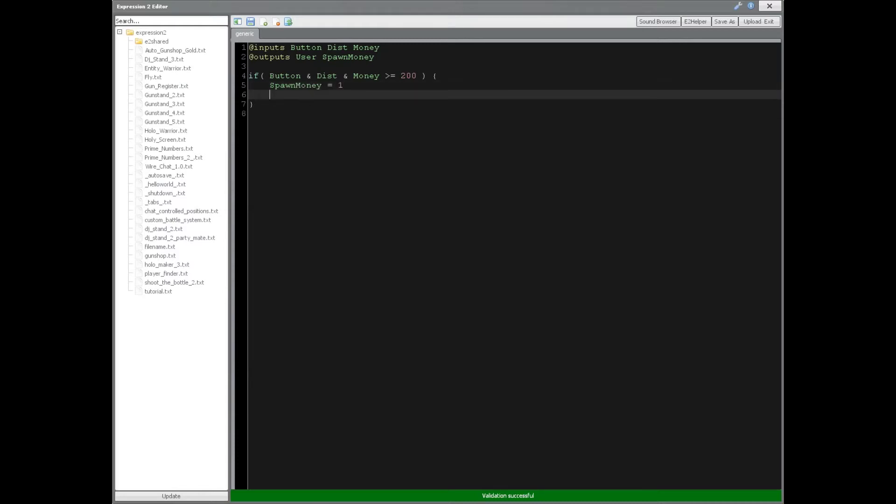
text(User = 1)
key(Return)
text(timer)
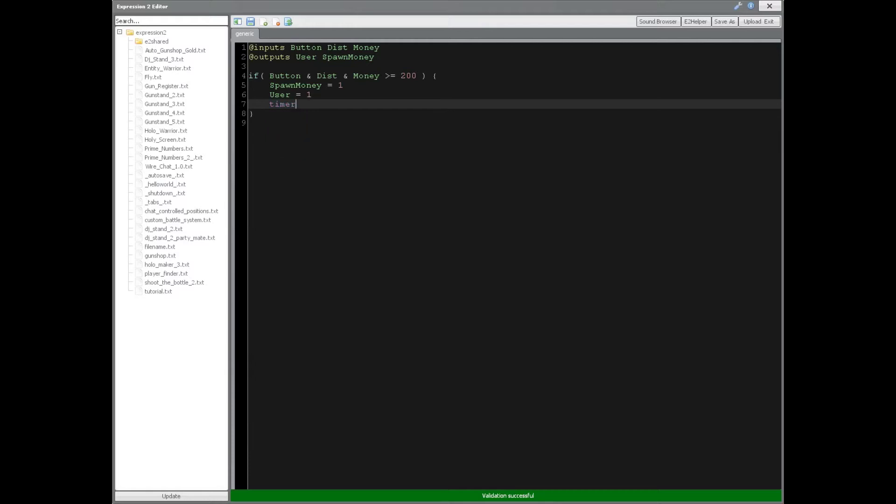
text(( "reset", 1000 ))
- Add an empty if(clk("reset")) block below the purchase block, separated by a blank line
click(249, 123)
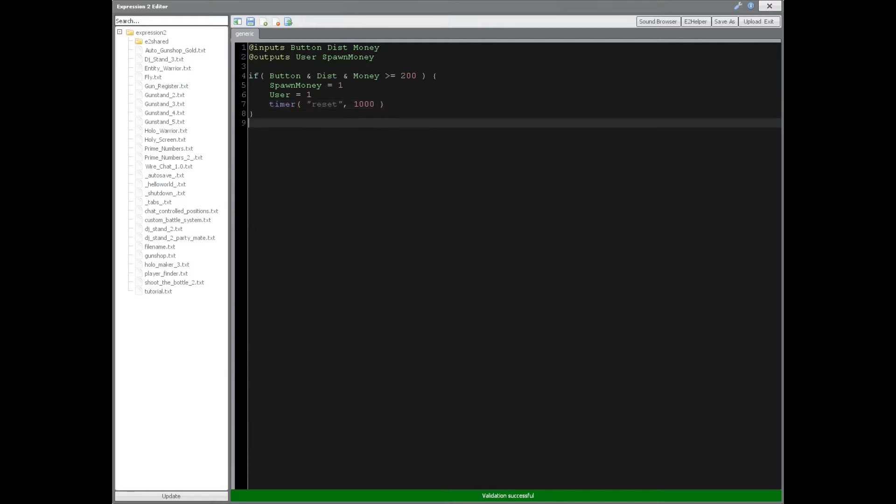
key(Return)
text(if()
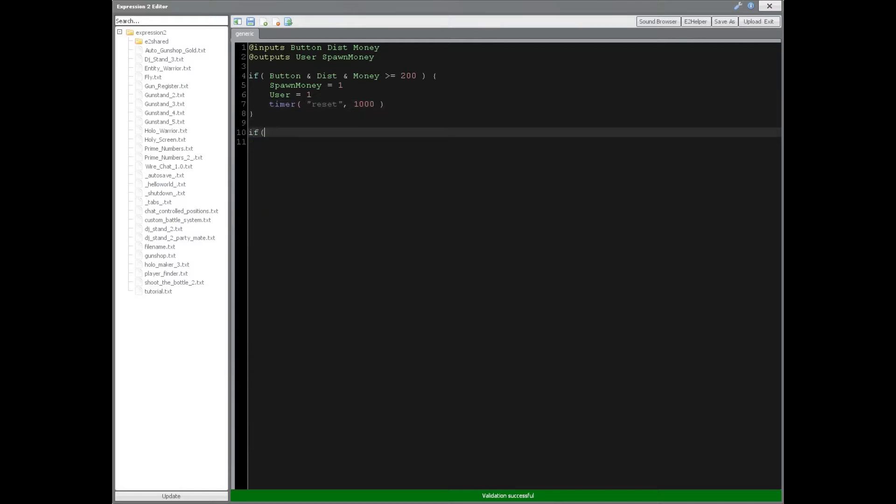
text(clk("reset")) {)
key(Return)
key(Return)
text(})
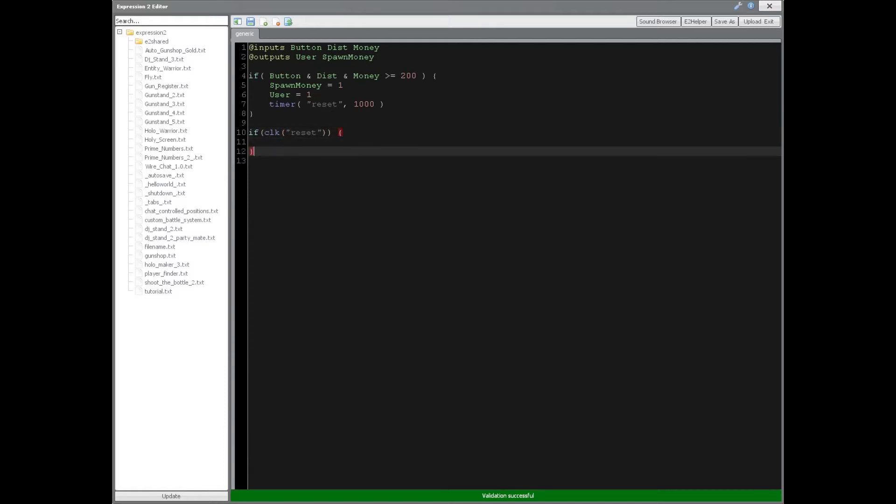
- Set SpawnMoney = 0 and User = 0 inside the clk("reset") block
key(Up)
text(Spawn)
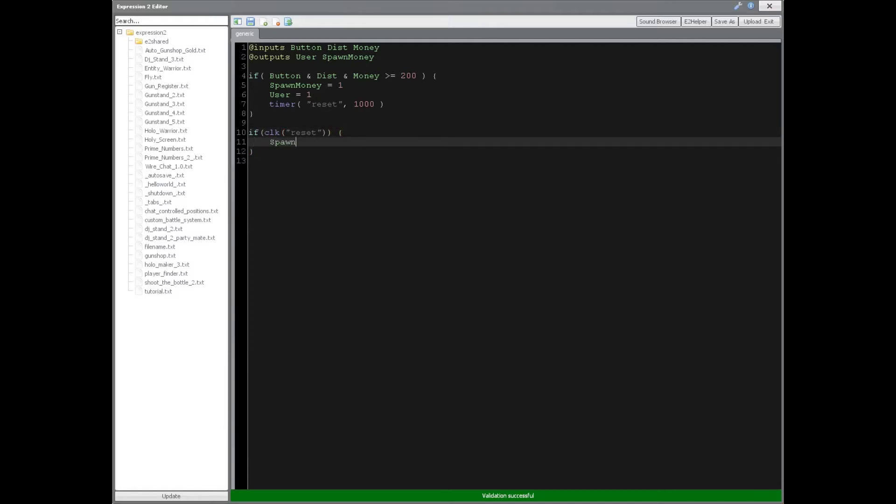
text(Money = 0)
key(Return)
text(User = 0)
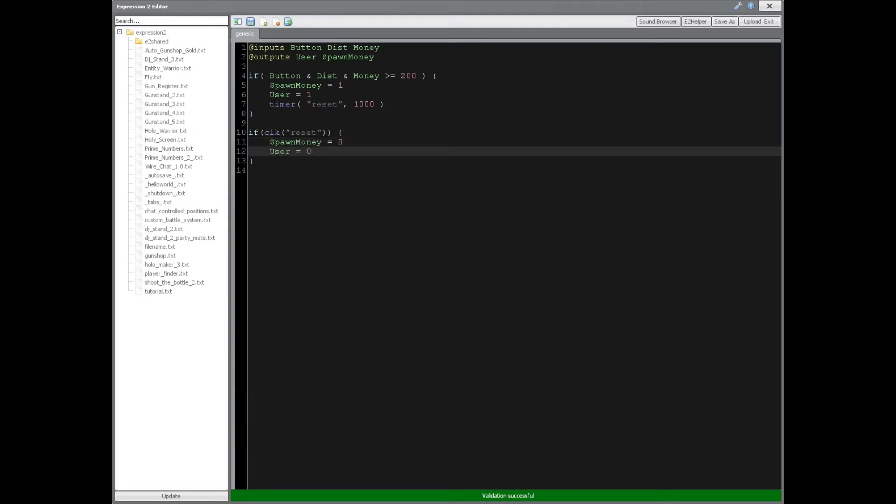
- Upload the finished code to the Expression 2 chip and exit the editor
drag(254, 170, 249, 76)
click(256, 171)
click(255, 123)
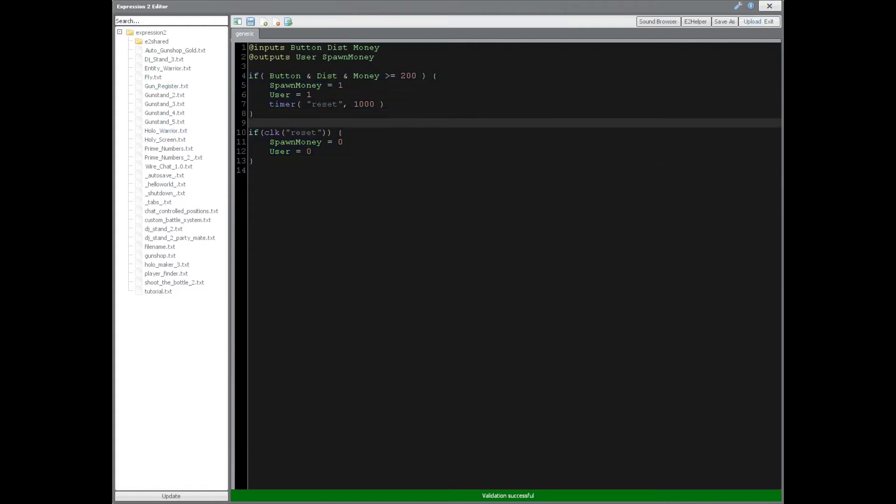
click(759, 21)
- Wire the Expression 2 chip's Money input to the Money Pot with the Wiring Tool
key(q)
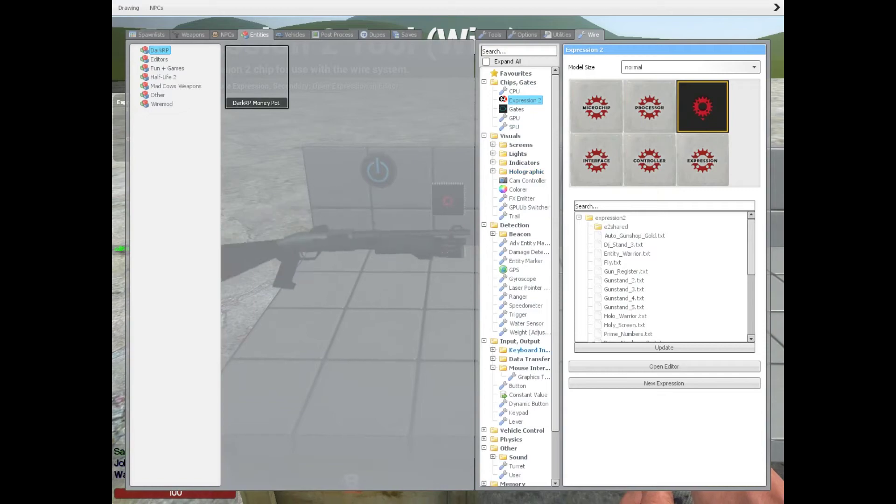
scroll(515, 275, down, 3)
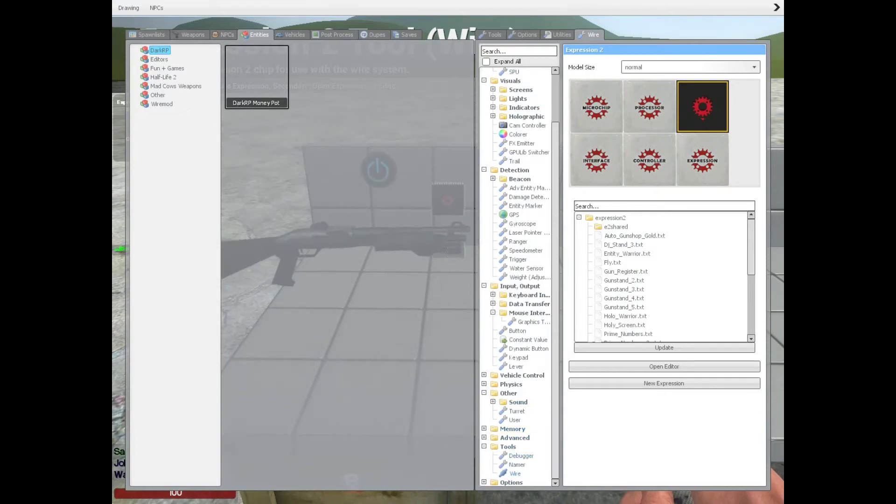
click(515, 474)
key(q)
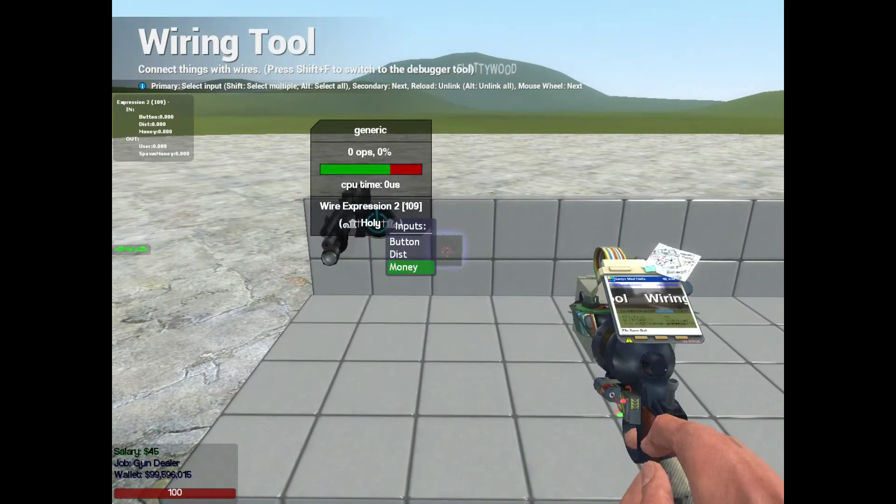
click(447, 252)
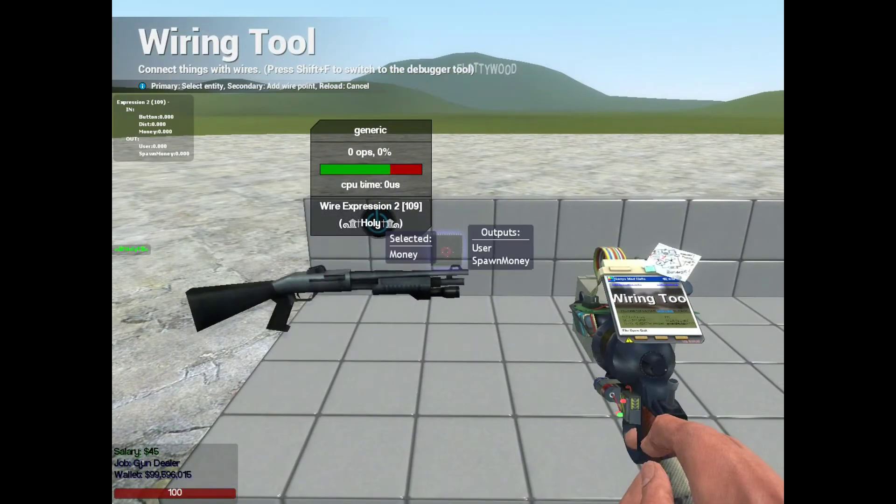
click(447, 252)
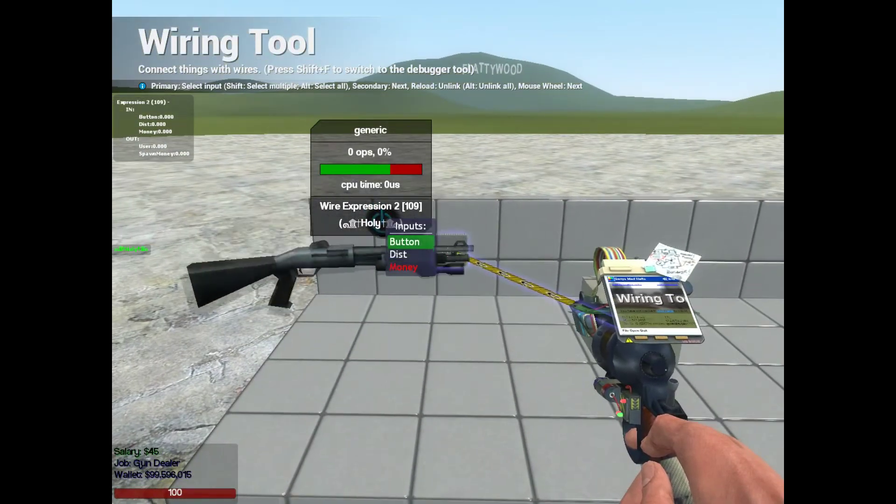
- Wire the chip's Button input to the power button and its Dist input to the upper device beneath the shelf
click(447, 252)
click(447, 252)
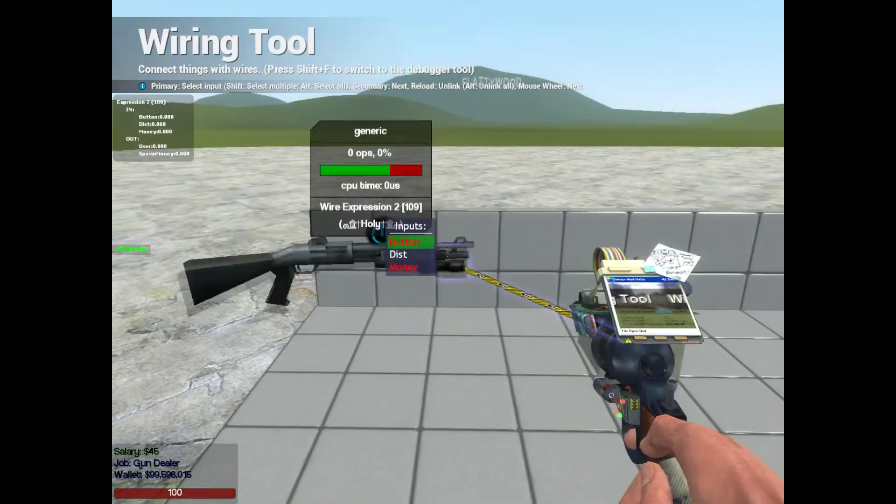
click(447, 252)
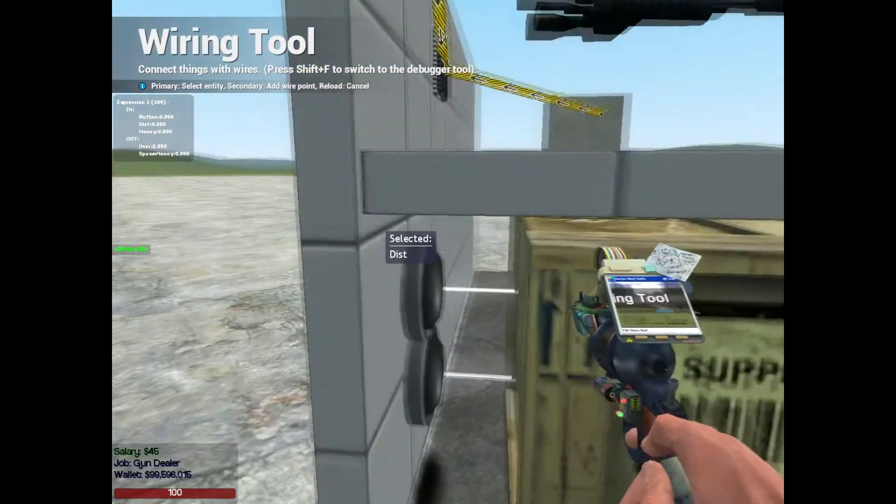
click(447, 252)
click(447, 252)
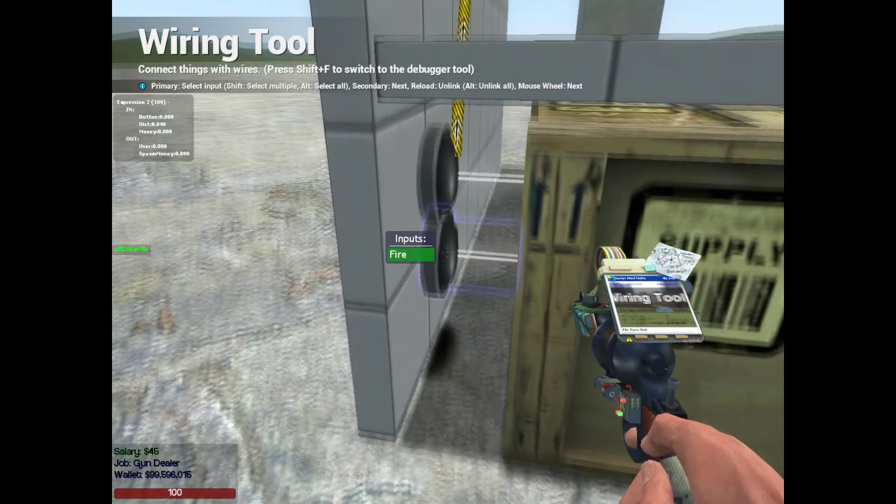
- Wire the User's Fire input to the chip's User output and the Money Pot's SpawnAll input to SpawnMoney
click(447, 252)
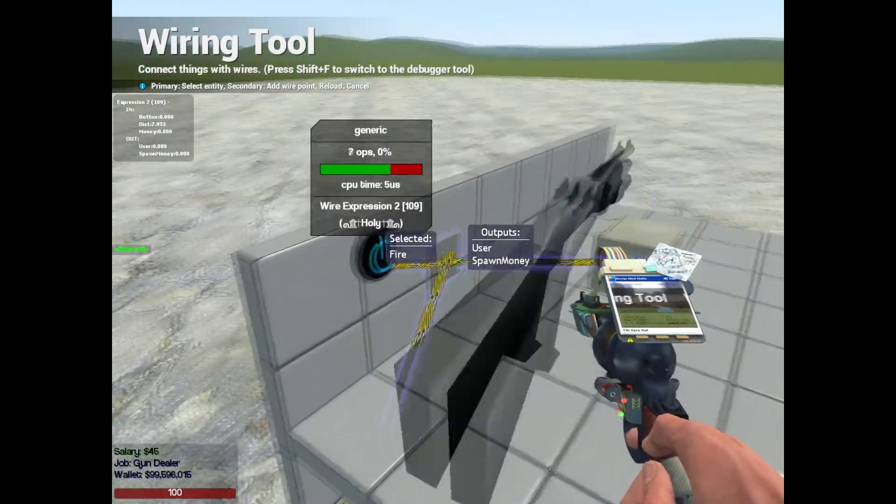
click(447, 252)
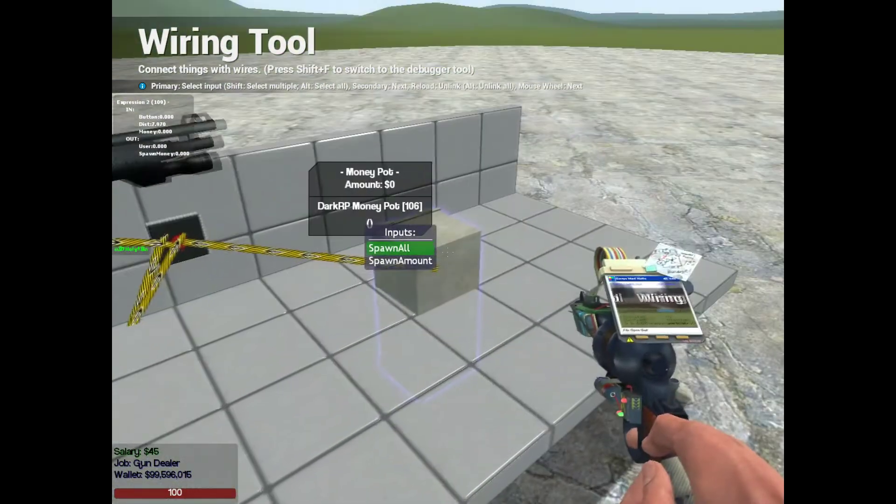
click(447, 252)
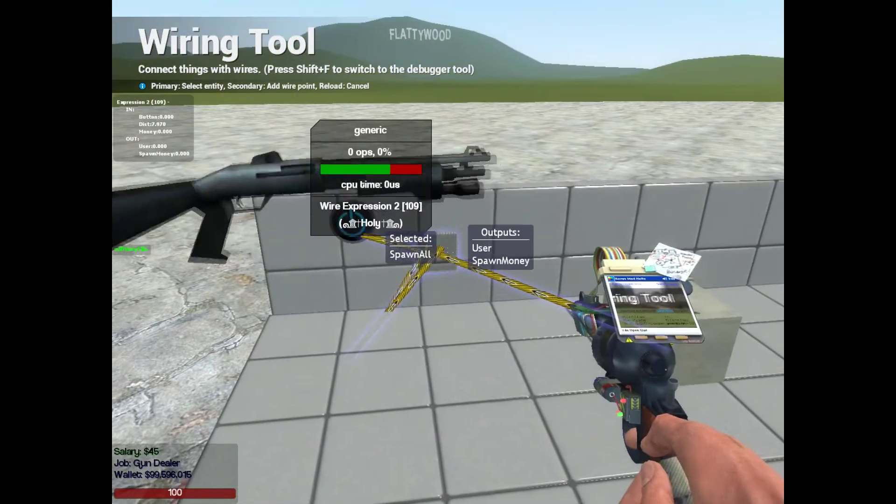
scroll(447, 252, down, 1)
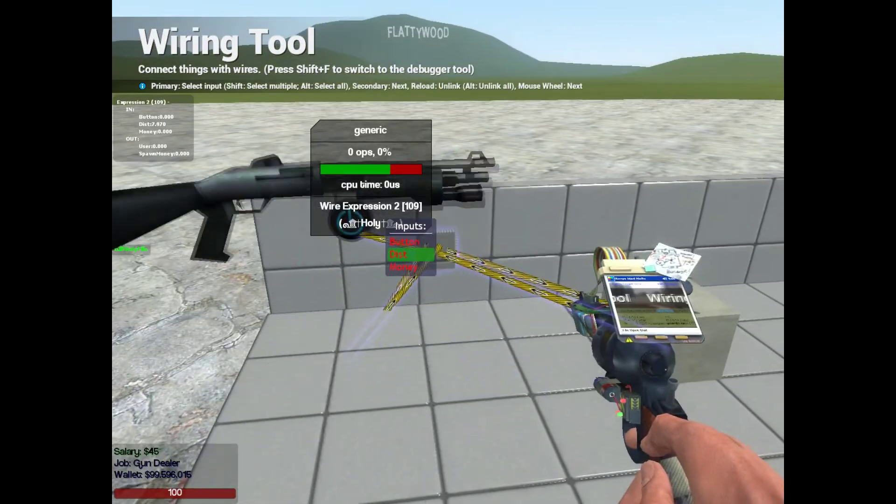
- Test the stand by activating the power button while the Money Pot is empty
key(s)
key(w)
key(1)
click(447, 252)
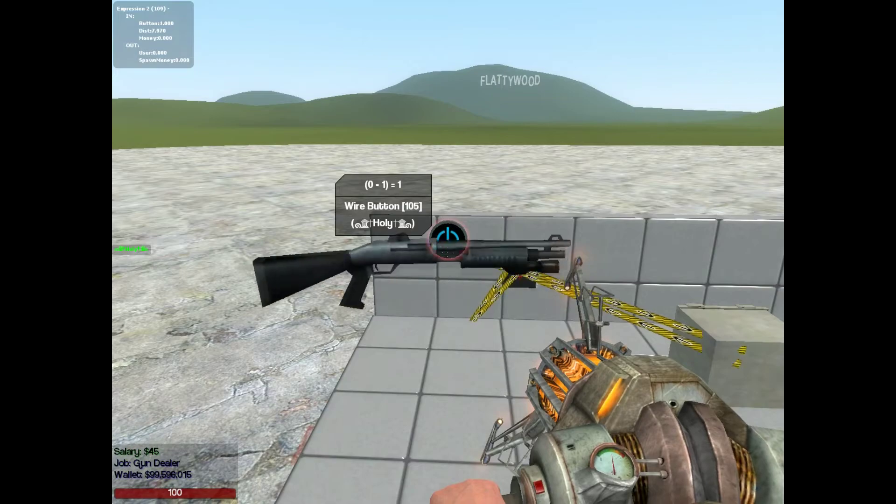
key(s)
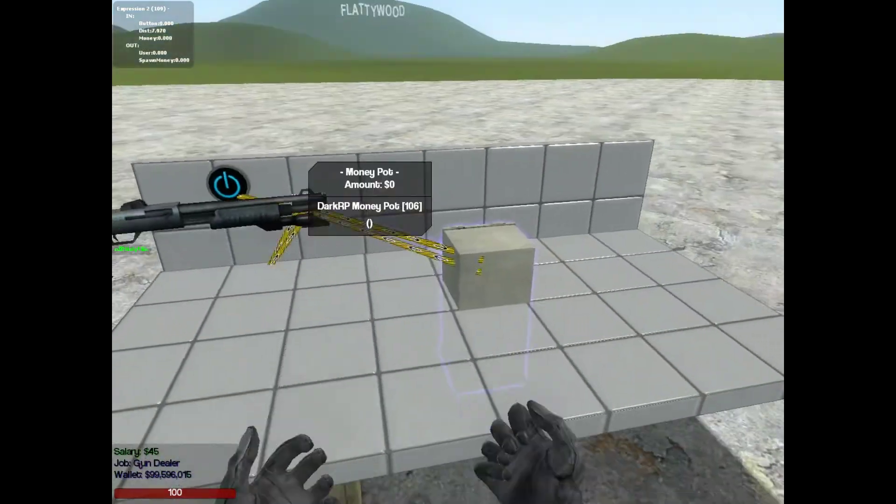
- Carry the $400 cash into the Money Pot on the shelf with the physics gun
scroll(448, 252, down, 1)
click(448, 252)
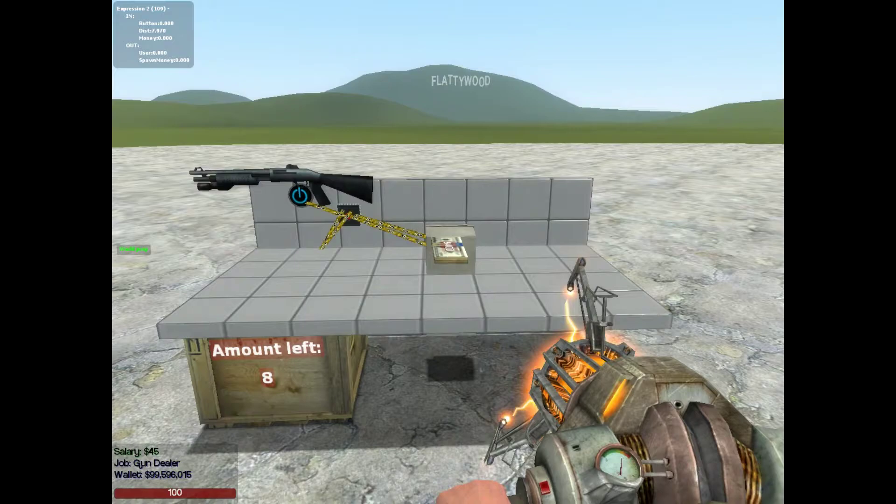
key(w)
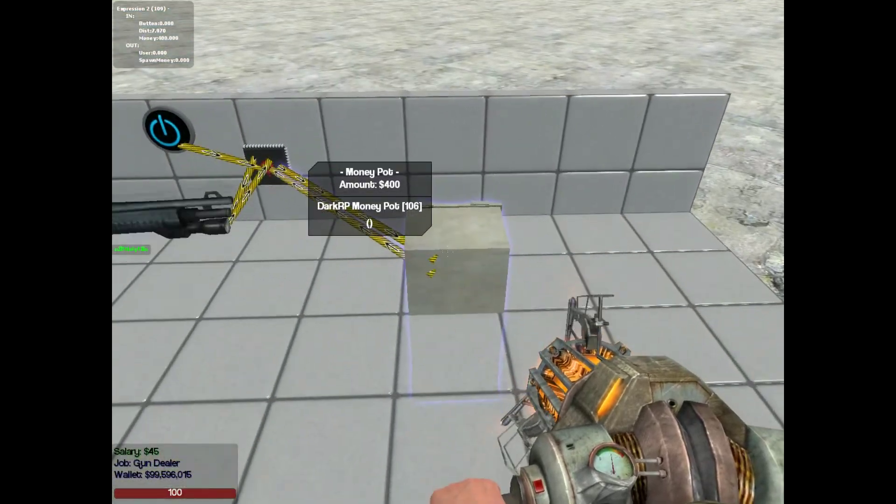
- Activate the power button to buy a shotgun and collect the cash dispensed beneath the stand
scroll(448, 252, up, 1)
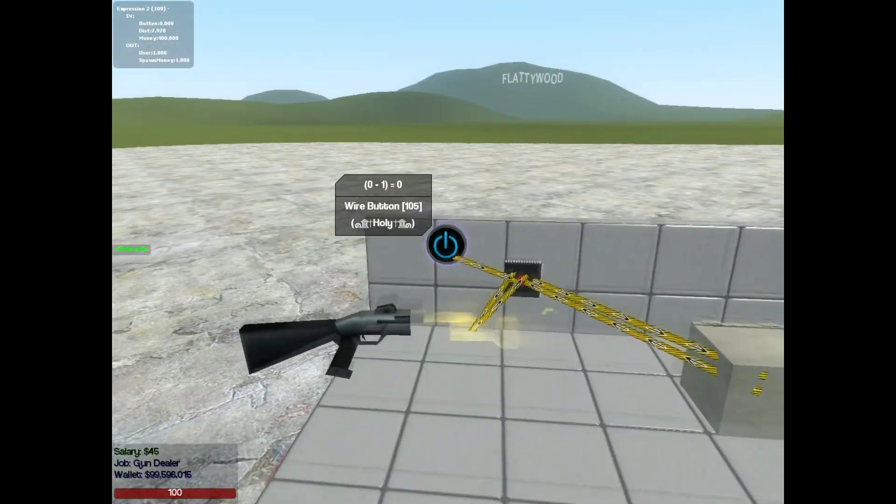
key(d)
key(ctrl)
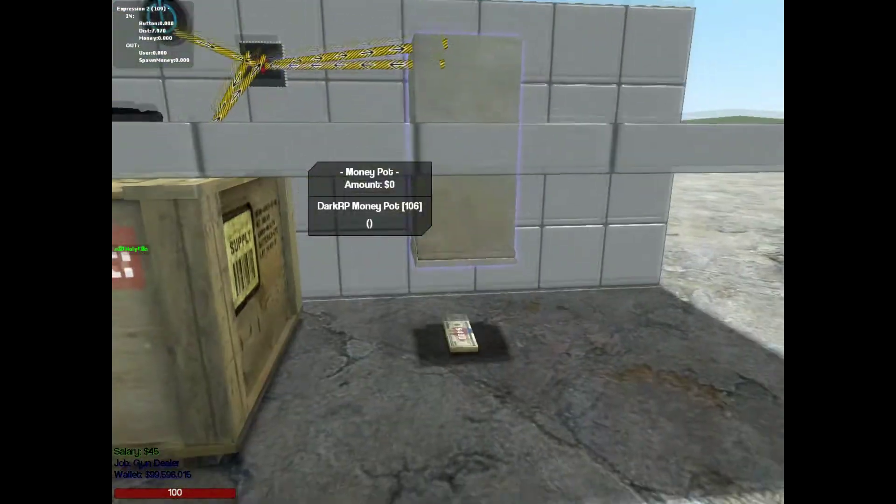
key(e)
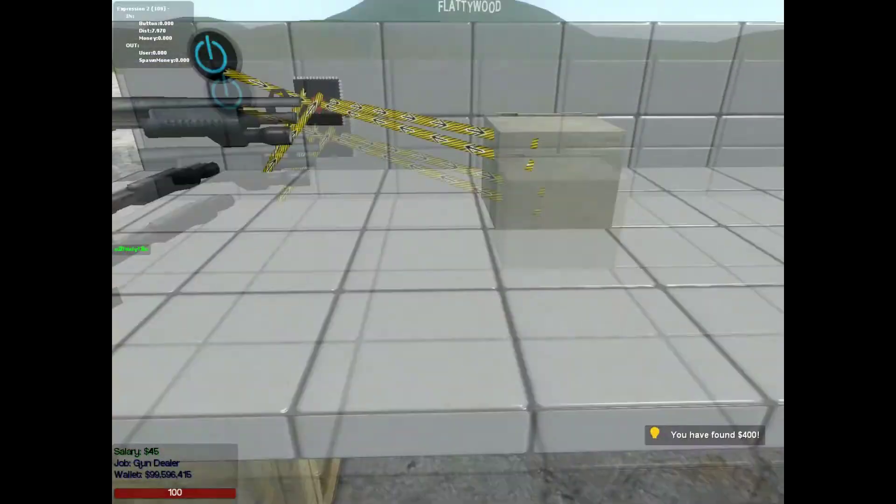
key(a)
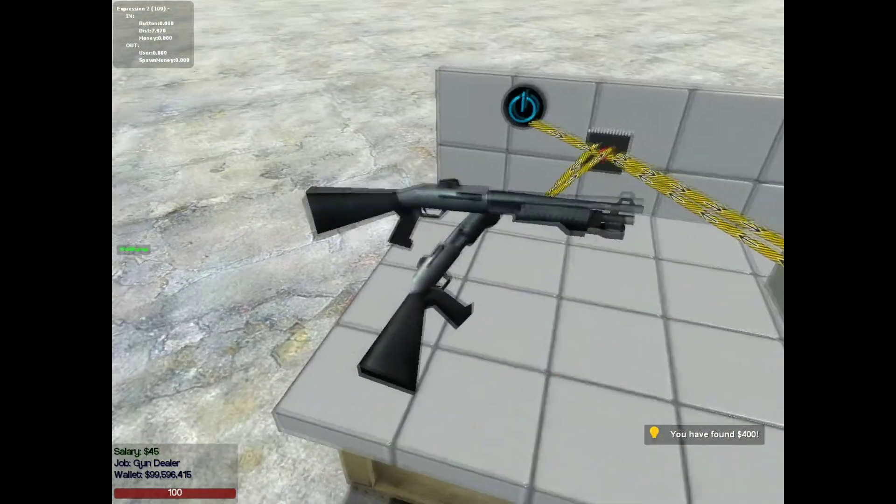
- Pick up the extra shotgun lying on the stand and check the Money Pot's balance
key(e)
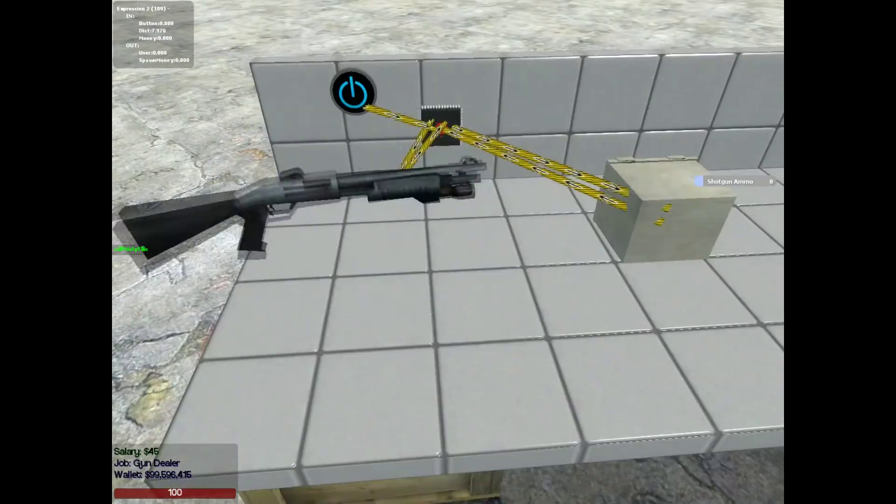
key(s)
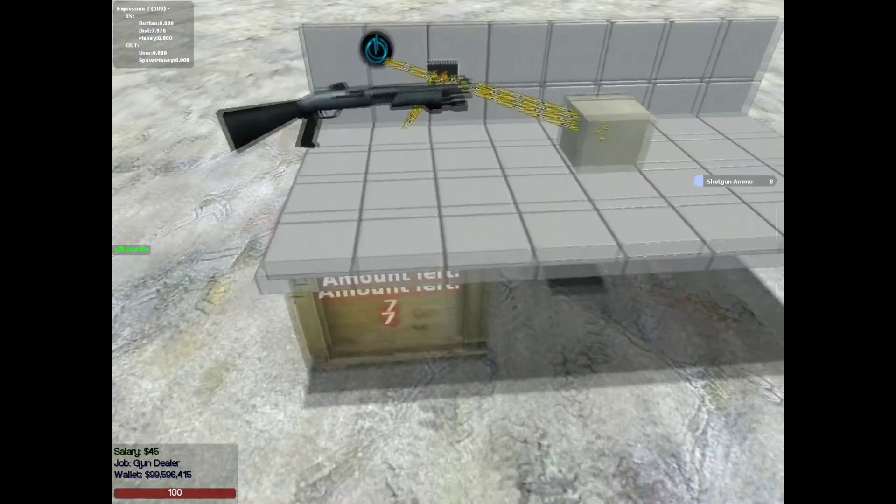
key(w)
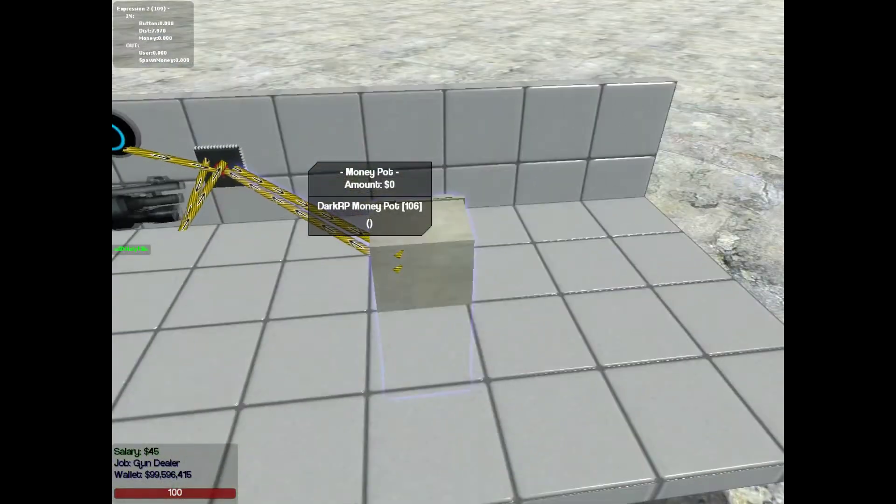
key(s)
- Set SpawnMoney to 200 in the purchase condition of the Expression 2 chip's code and upload it to the chip
key(q)
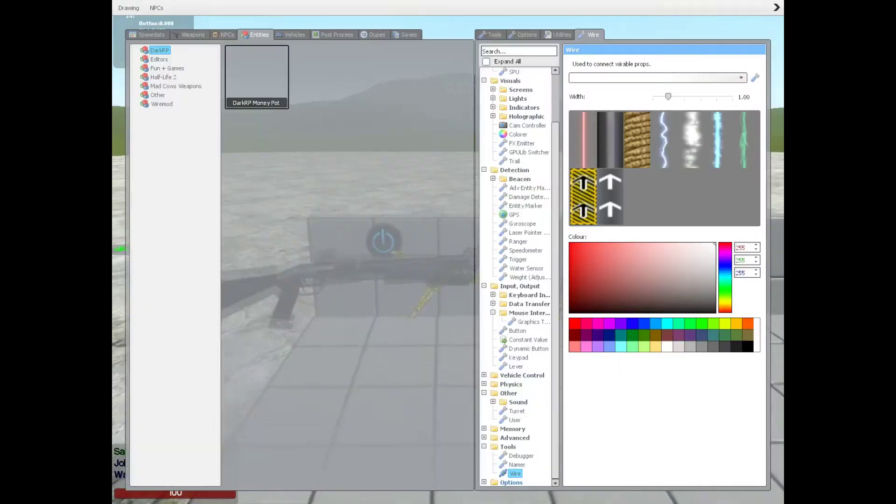
scroll(522, 261, up, 3)
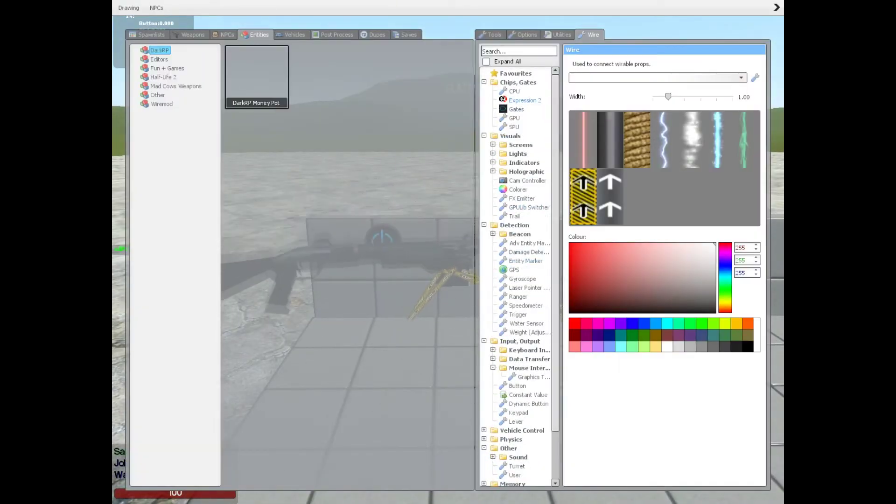
click(525, 100)
right_click(448, 252)
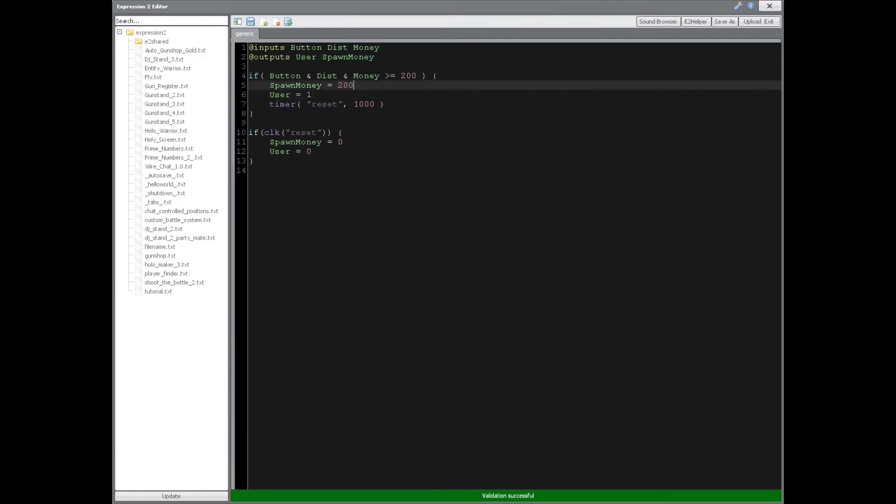
click(758, 22)
- Wire the Money Pot's SpawnAmount input to the Expression 2 chip's SpawnMoney output
key(q)
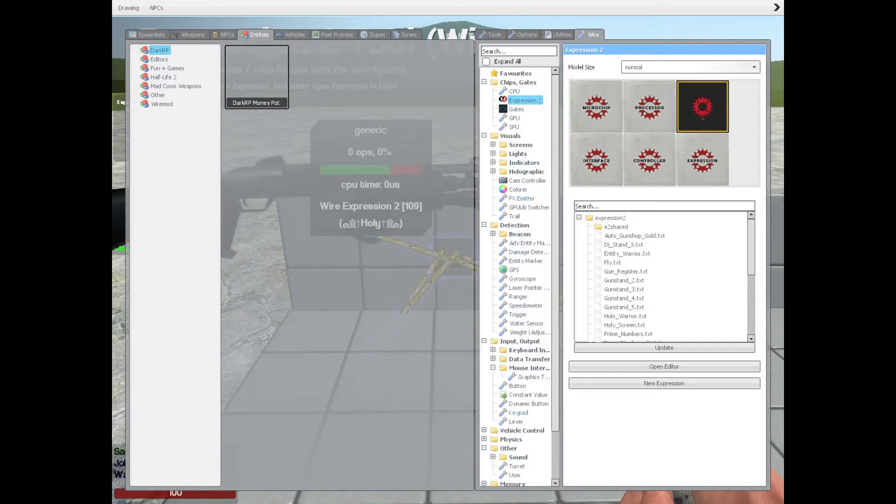
click(515, 473)
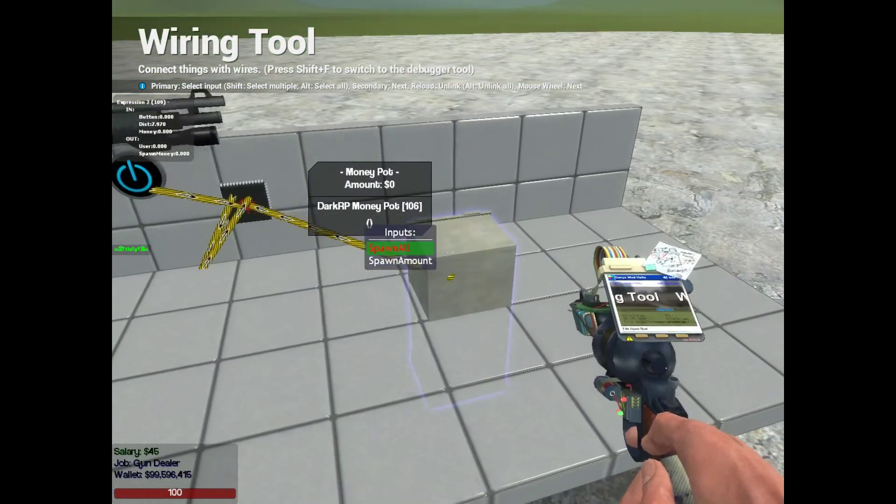
scroll(447, 252, down, 1)
click(448, 252)
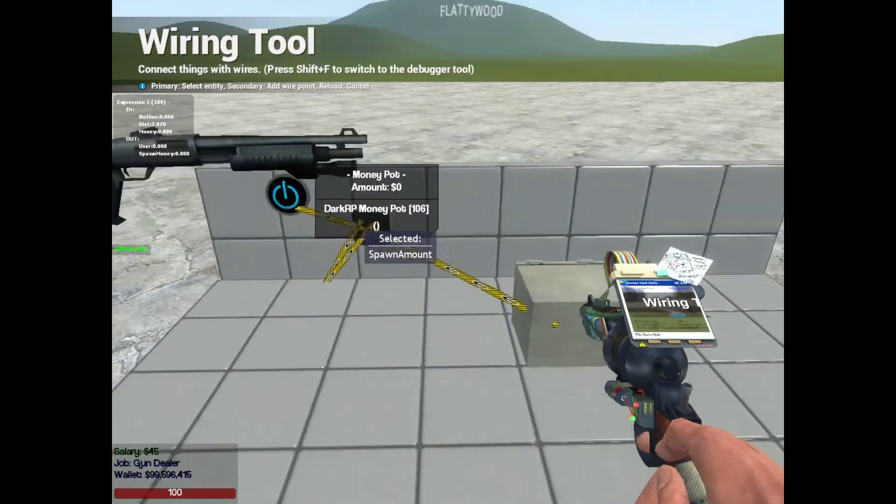
click(448, 252)
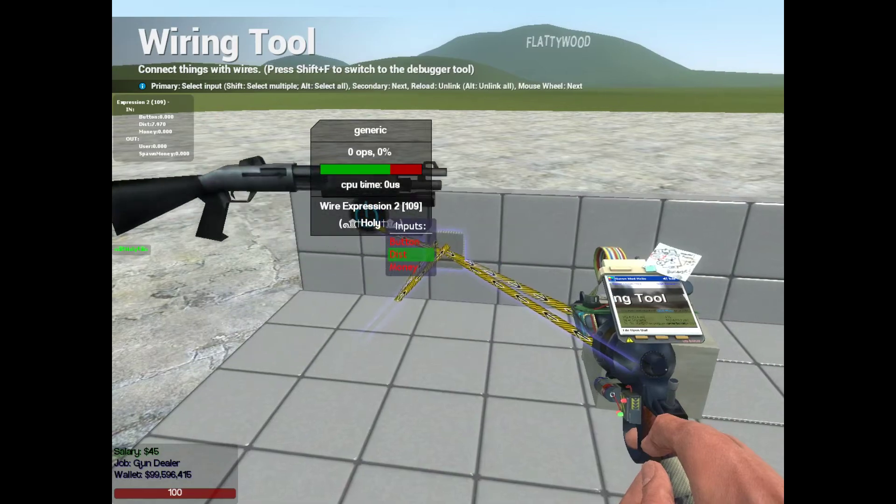
- Drop $600 in cash onto the shelf and carry it into the Money Pot with the gravity gun
key(s)
key(1)
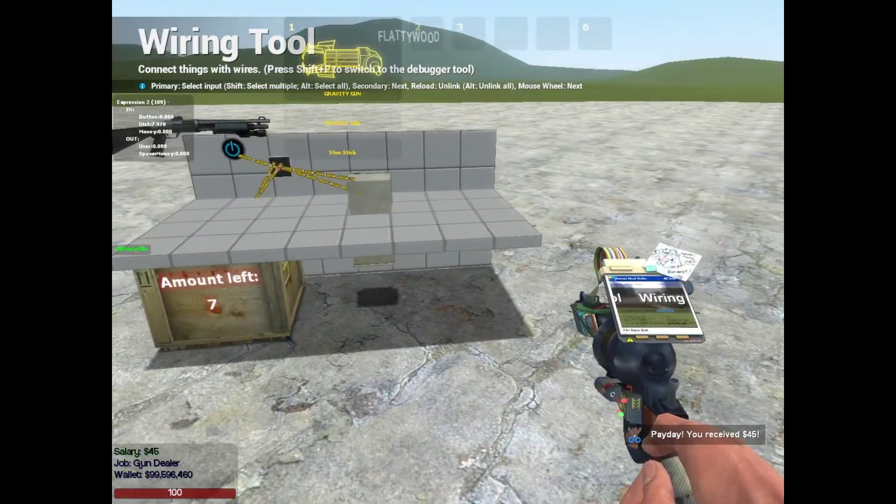
click(448, 252)
key(w)
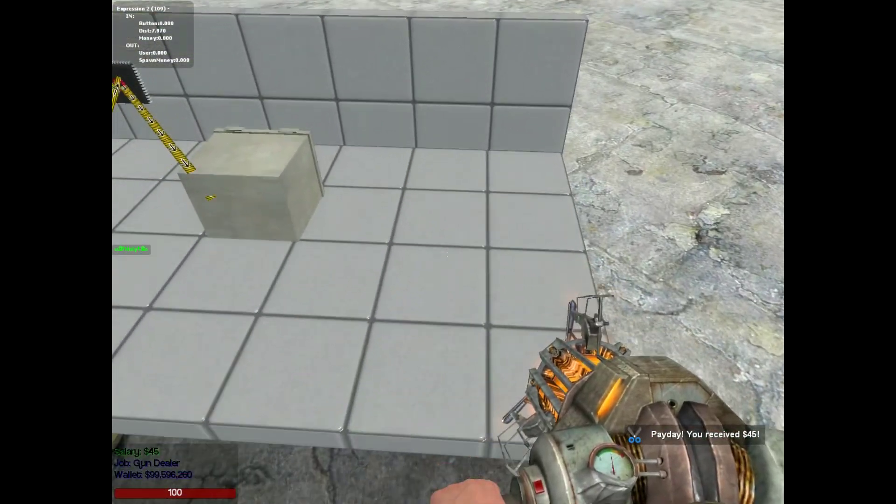
key(n)
key(n)
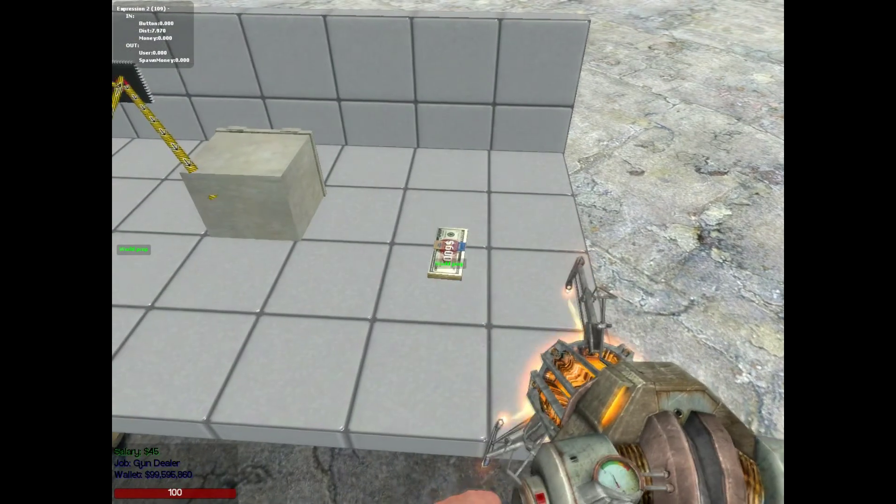
drag(448, 252, 252, 187)
- Activate the power button on the stand to buy a shotgun with the deposited money
key(s)
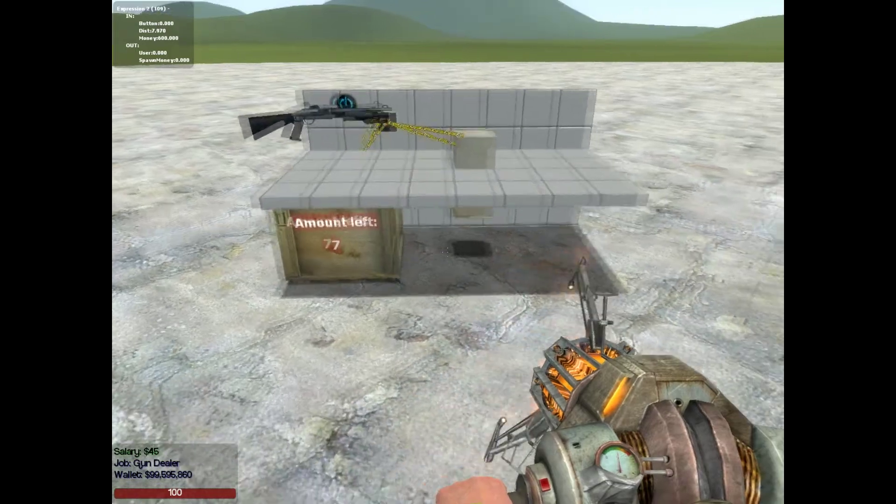
key(w)
key(1)
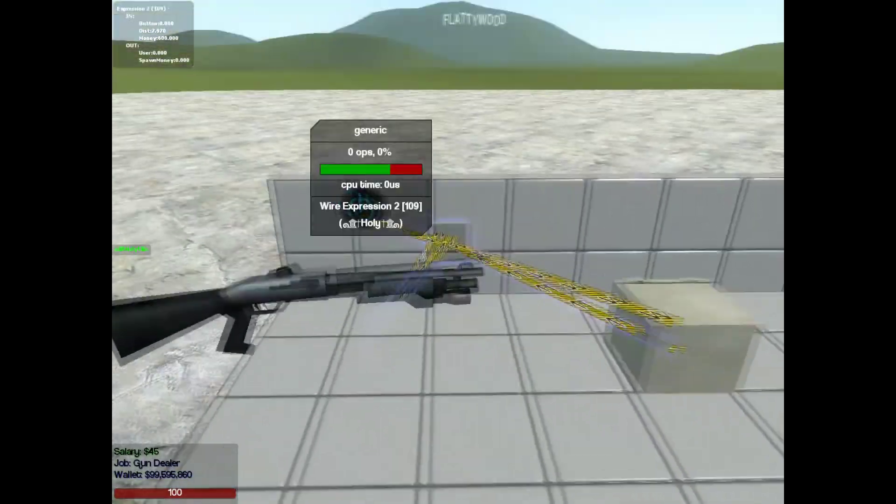
key(e)
key(s)
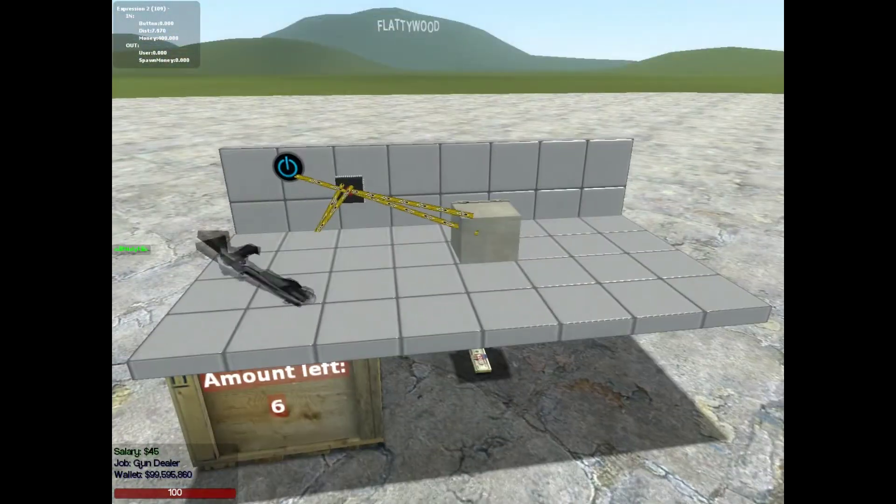
- Crouch beneath the stand to inspect the amount of cash dispensed by the Money Pot
key(w)
key(ctrl)
key(1)
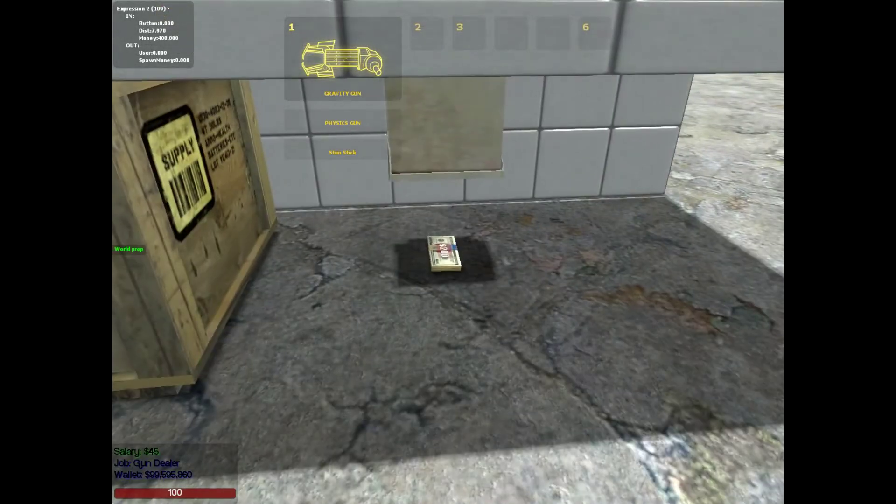
click(447, 252)
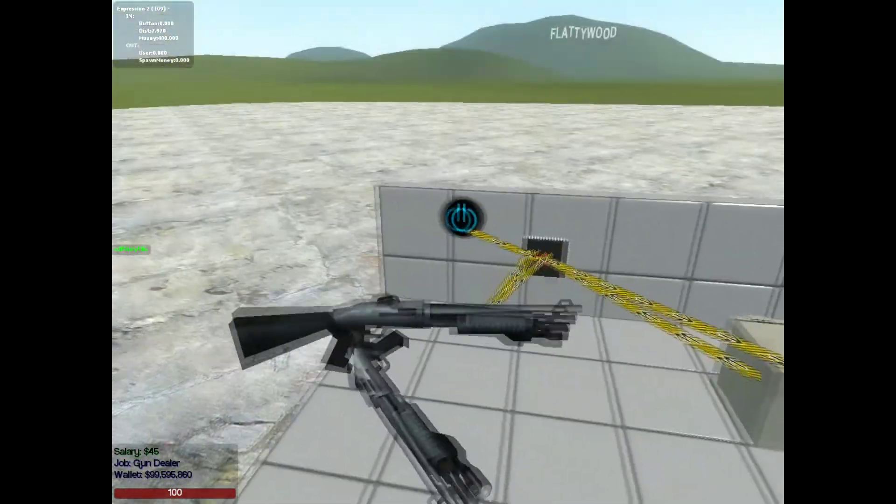
- Examine the finished gun stand, its wiring and the shipment crate from the front and side
key(s)
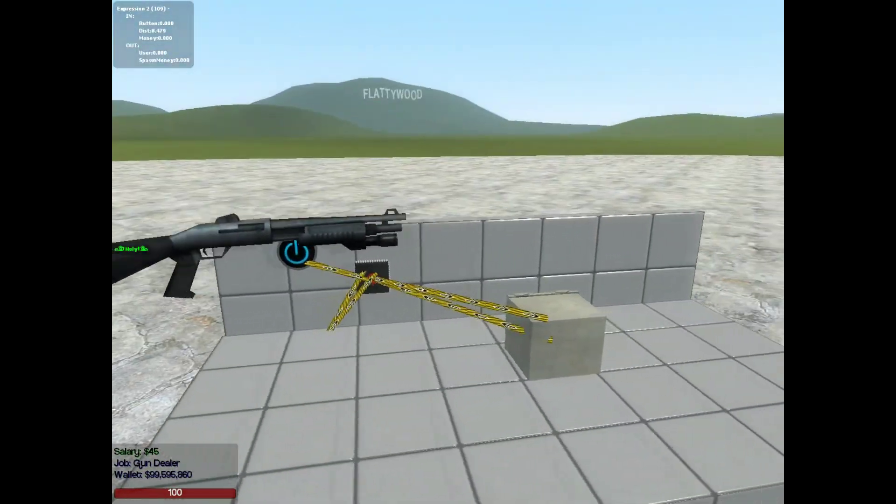
key(d)
key(a)
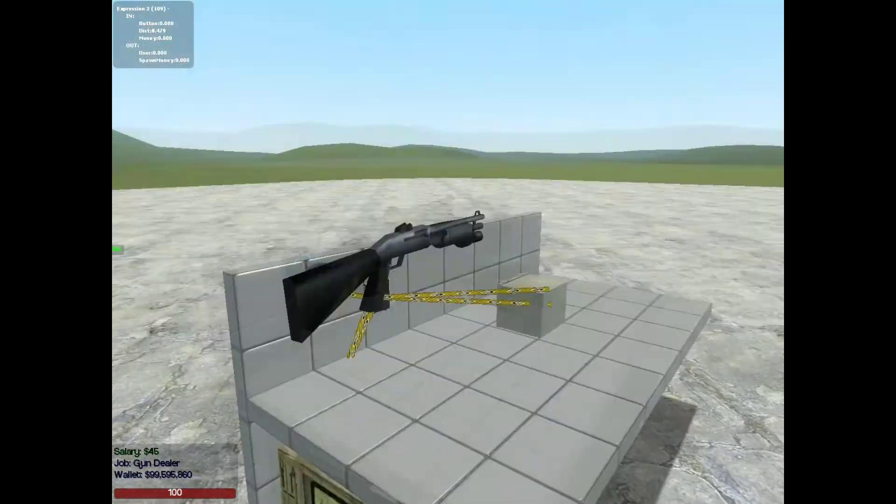
key(s)
key(a)
key(d)
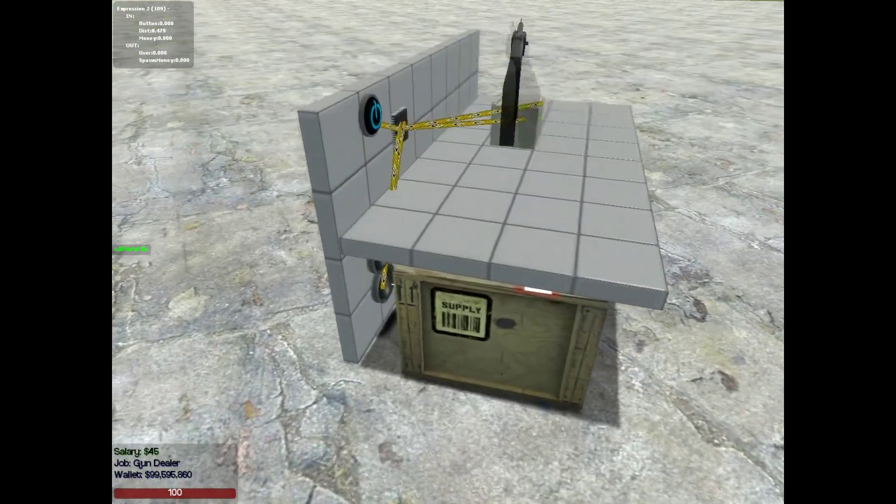
key(d)
key(w)
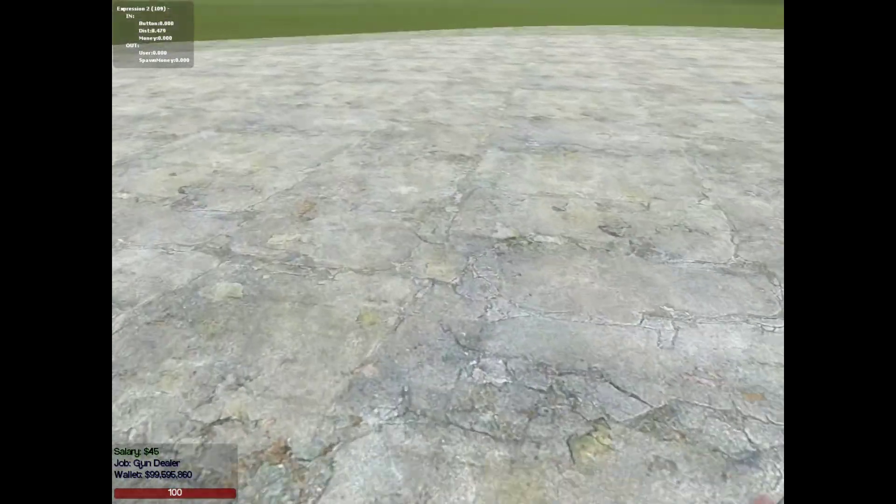
key(s)
key(d)
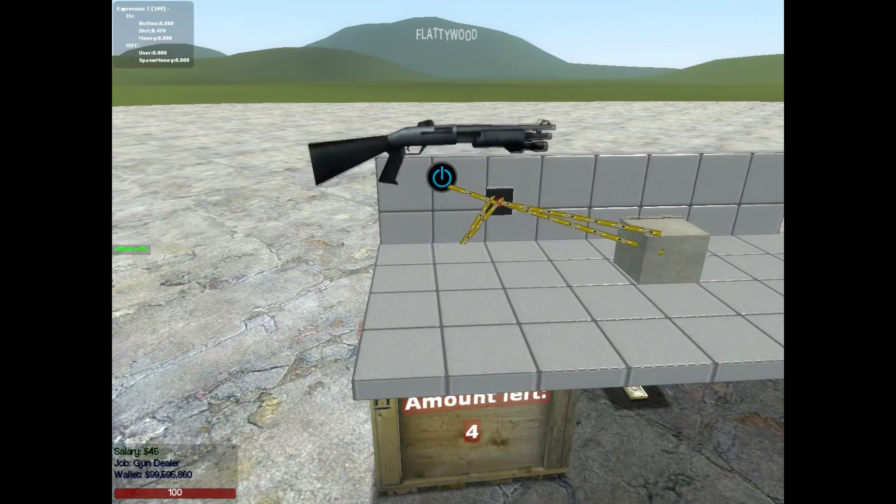